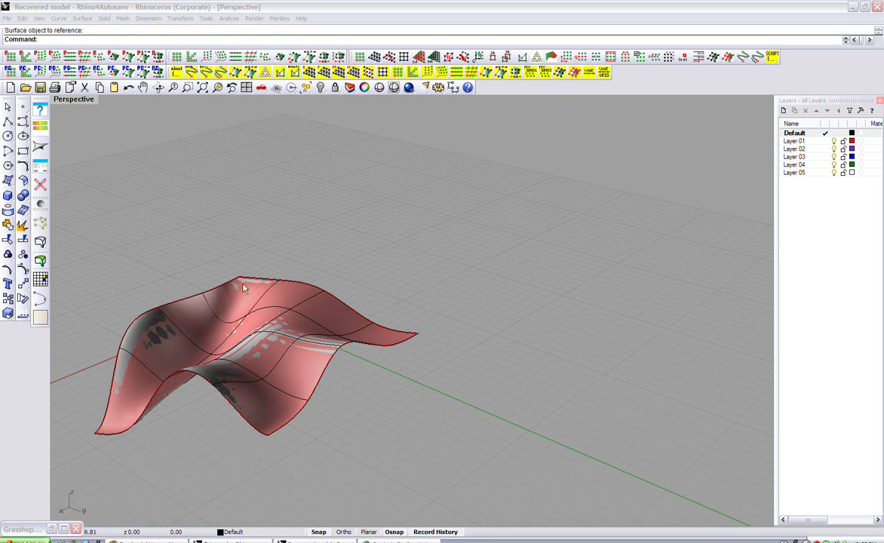
Orbit and zoom the Perspective view to inspect the wavy freeform surface from several angles.
right_drag(243, 287, 177, 292)
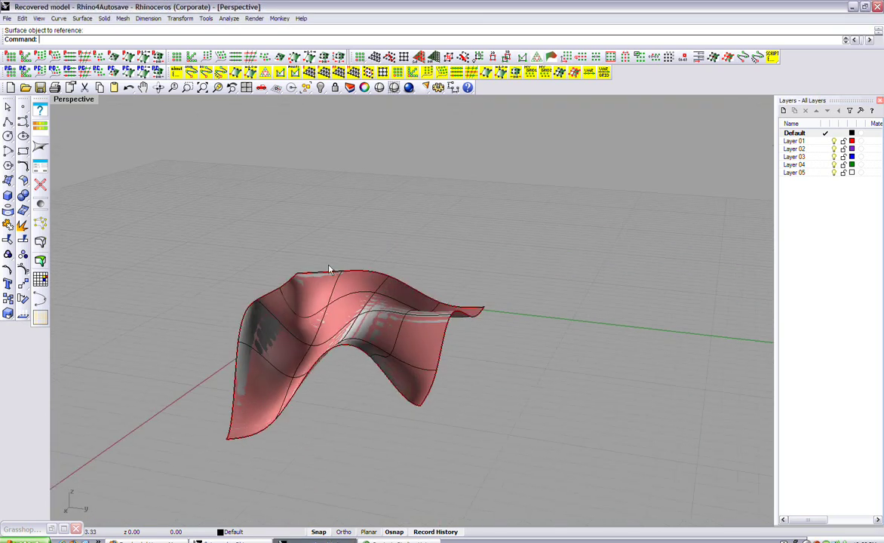
right_drag(329, 270, 401, 282)
scroll(317, 351, up, 3)
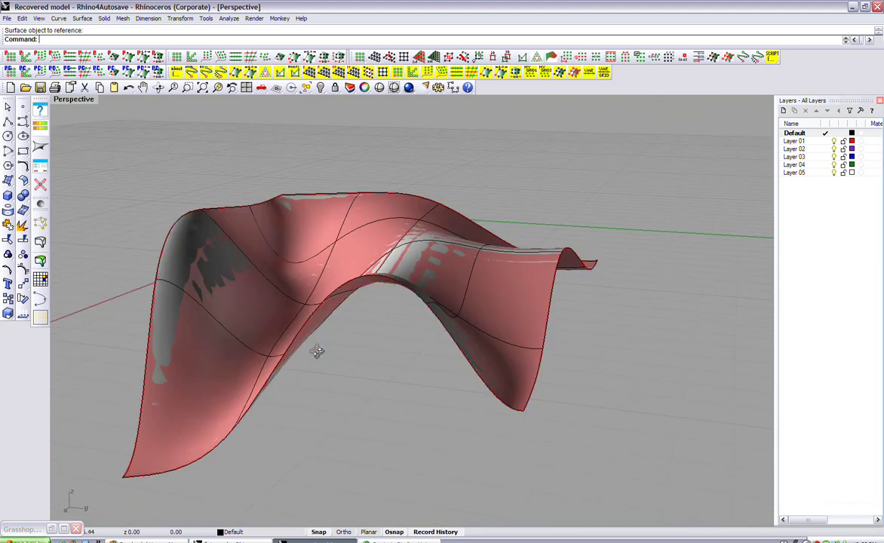
right_drag(317, 352, 427, 233)
scroll(423, 234, down, 2)
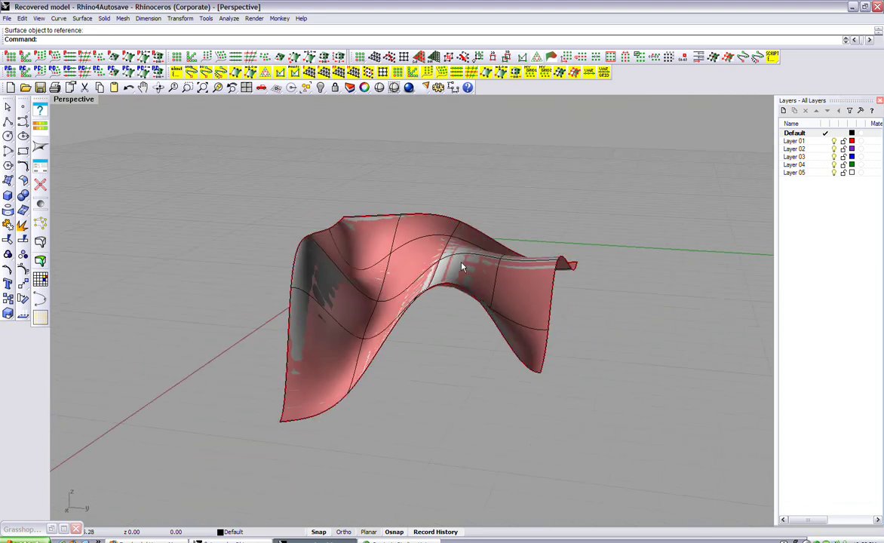
right_drag(463, 266, 202, 425)
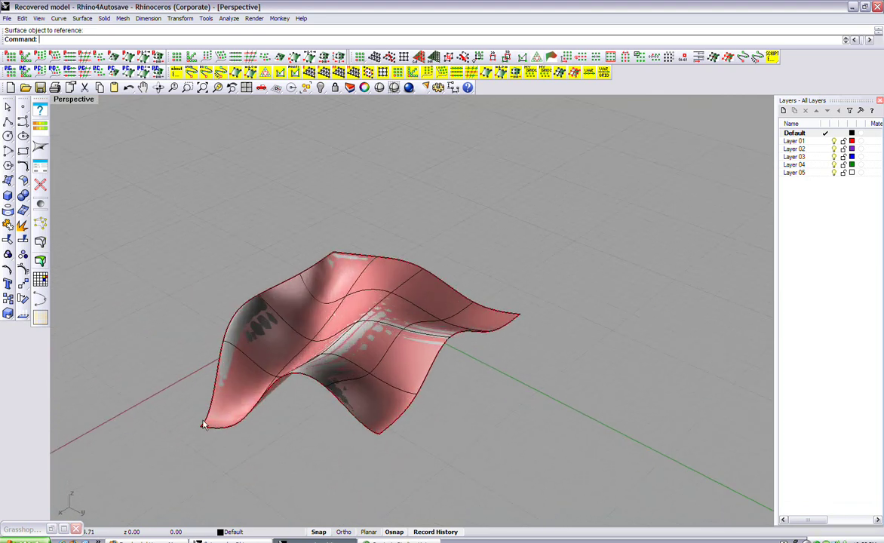
Restore the Grasshopper editor and wire the Srf parameter into a new SubSrf component's S input.
click(52, 528)
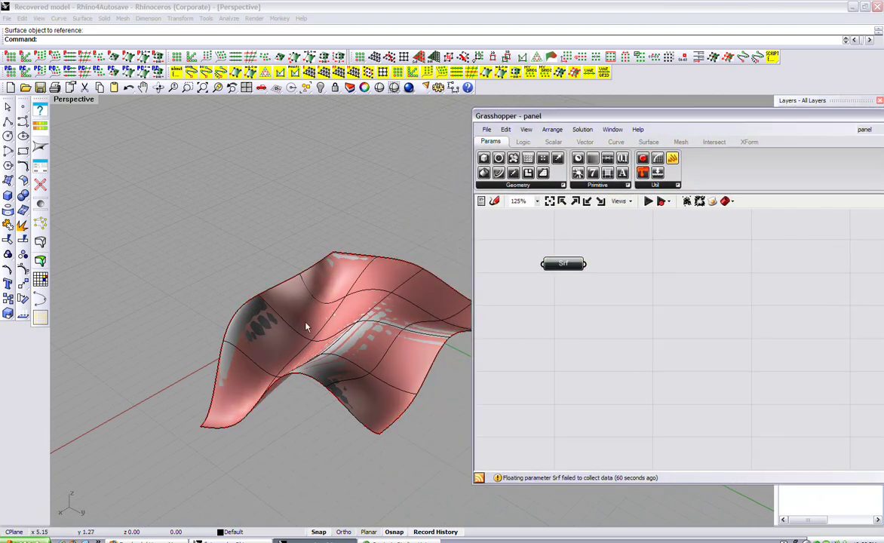
drag(572, 273, 545, 271)
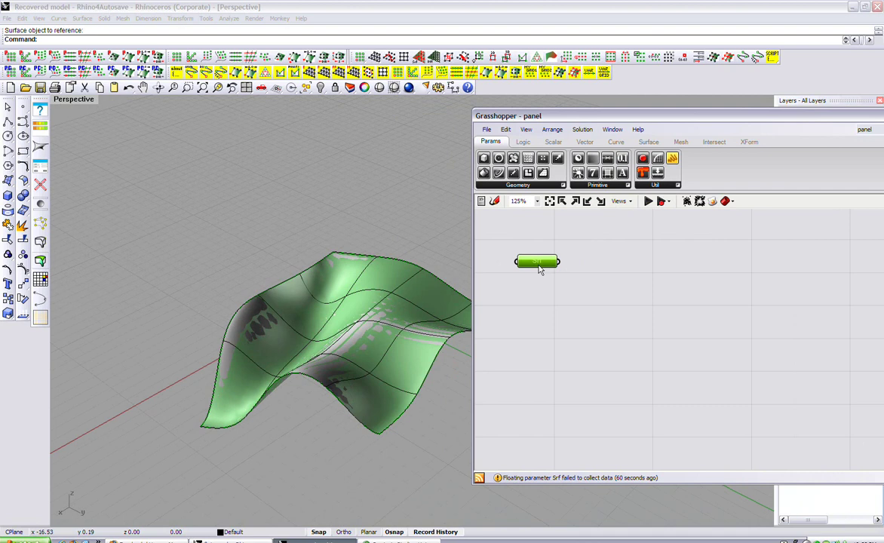
click(634, 249)
click(650, 144)
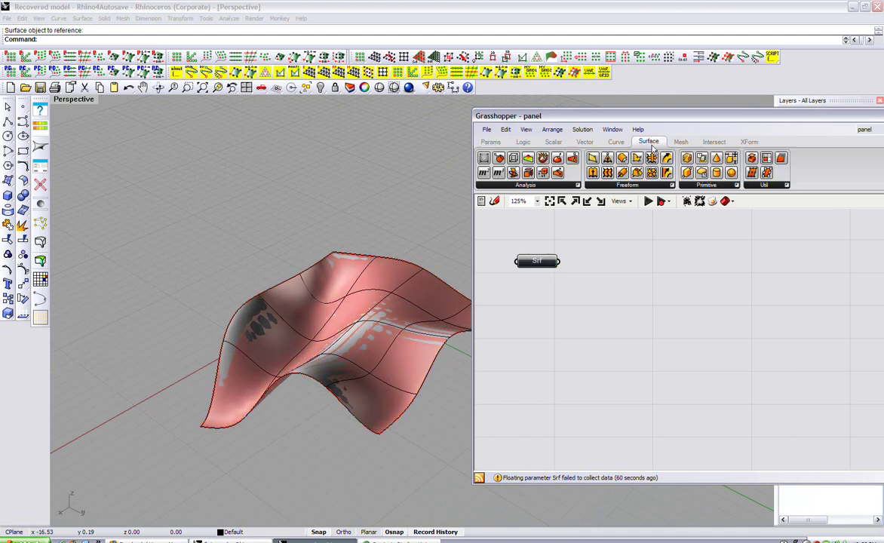
click(766, 187)
mouse_move(762, 230)
mouse_down()
mouse_move(653, 301)
mouse_move(667, 292)
mouse_up()
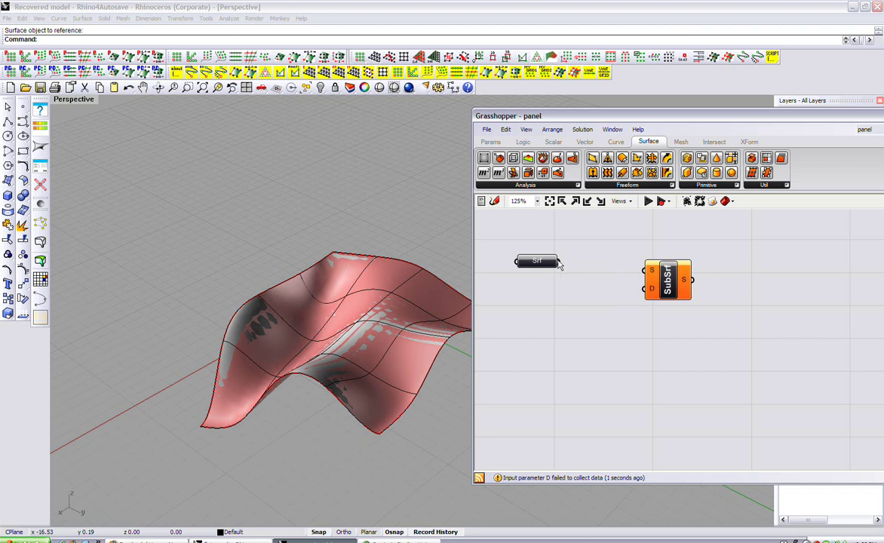
drag(560, 261, 668, 277)
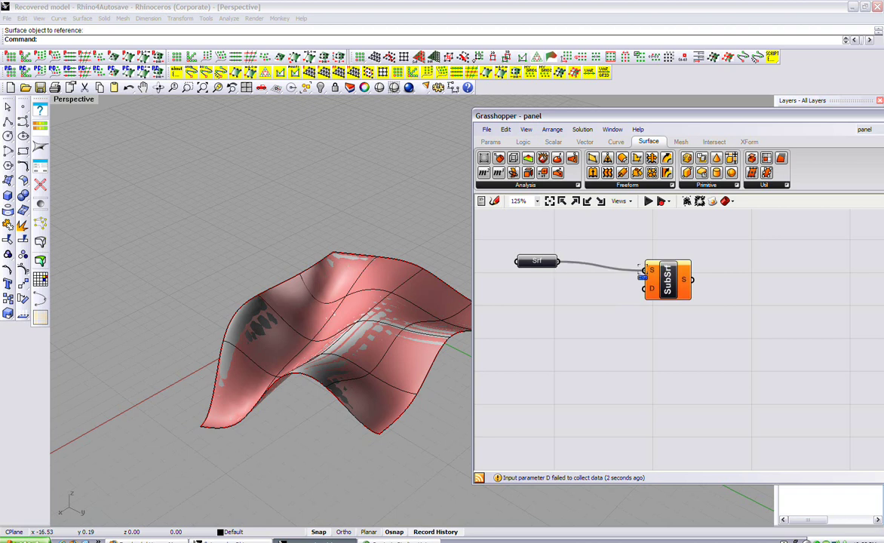
Add an Interval² component, wire it into SubSrf's D input, and arrange both components.
click(524, 143)
click(578, 188)
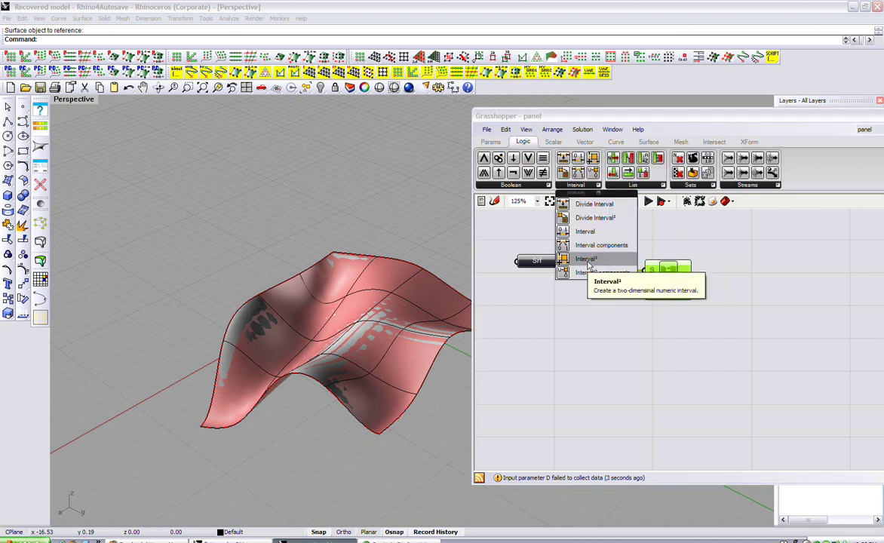
click(593, 259)
click(566, 309)
drag(587, 317, 647, 289)
drag(588, 300, 613, 302)
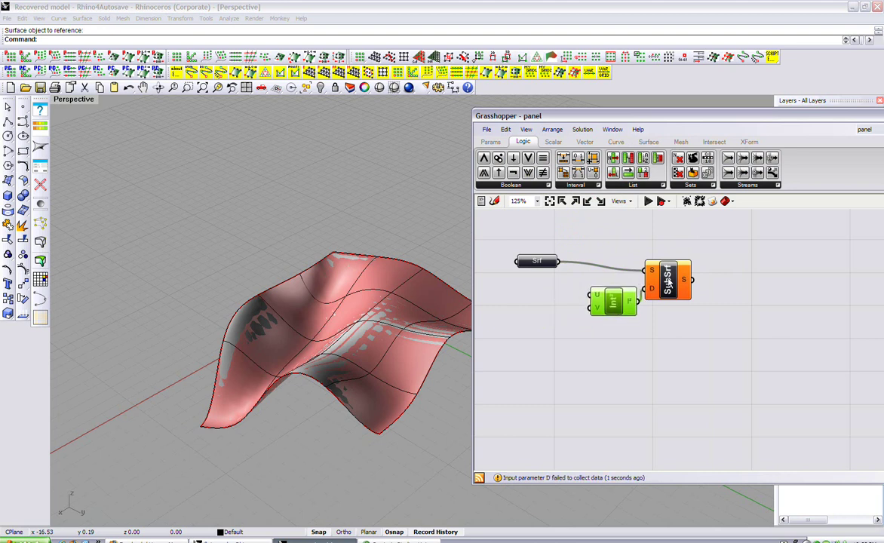
drag(668, 281, 725, 281)
drag(615, 302, 638, 306)
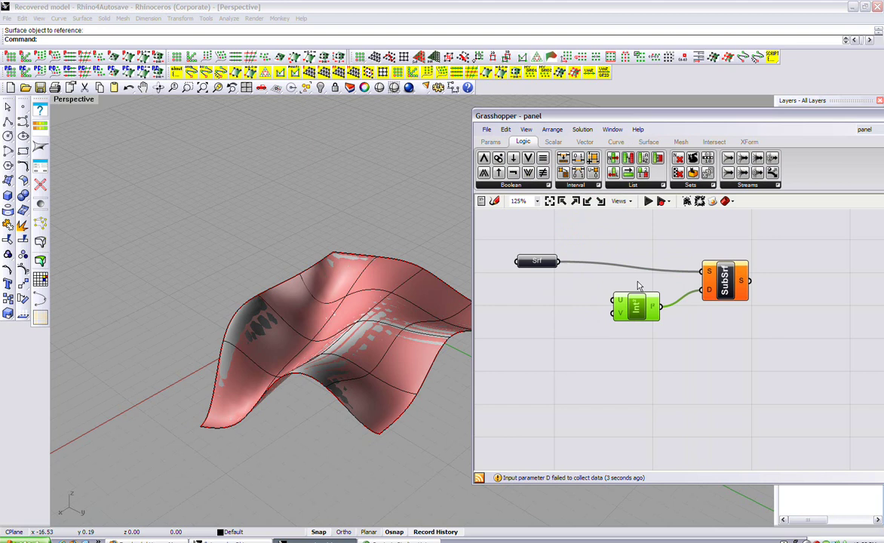
click(587, 230)
Add a numeric Interval component with A set to 0 and B set to 10.
drag(579, 159, 526, 300)
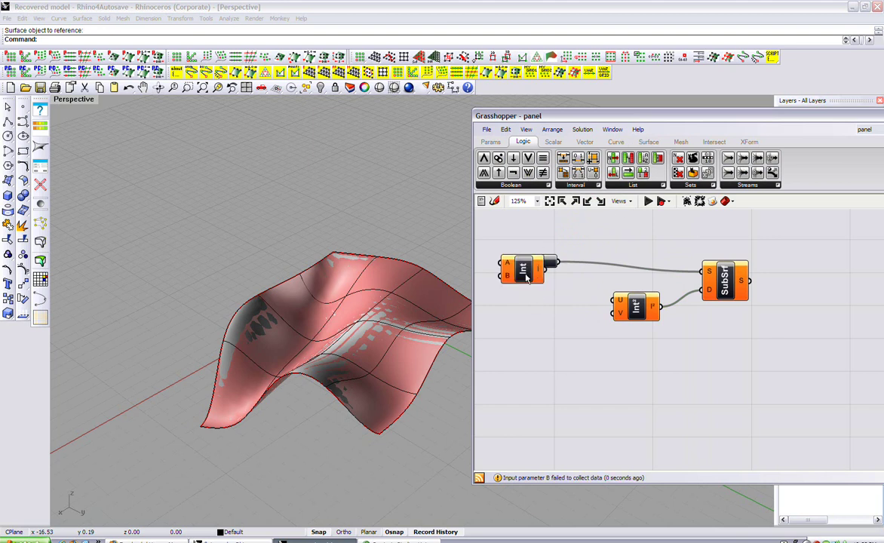
right_click(504, 304)
mouse_move(536, 366)
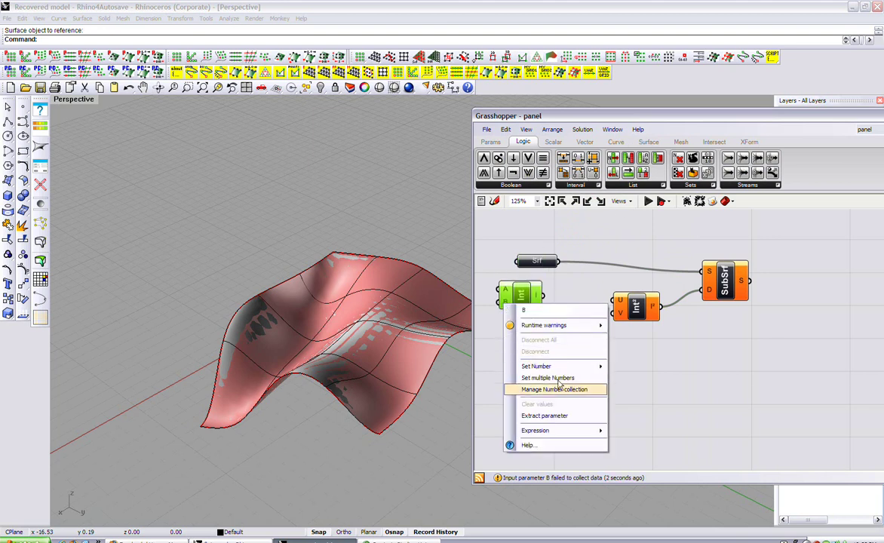
text(10)
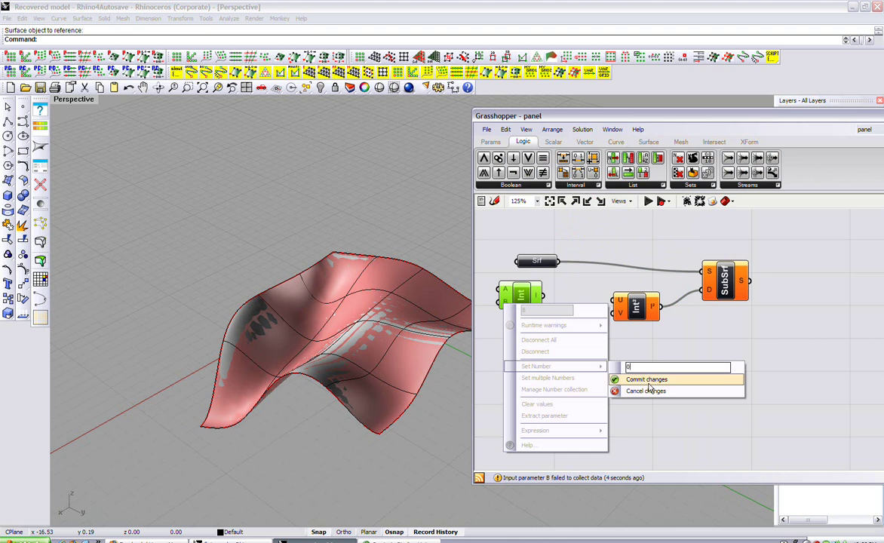
click(647, 380)
right_click(504, 290)
mouse_move(558, 350)
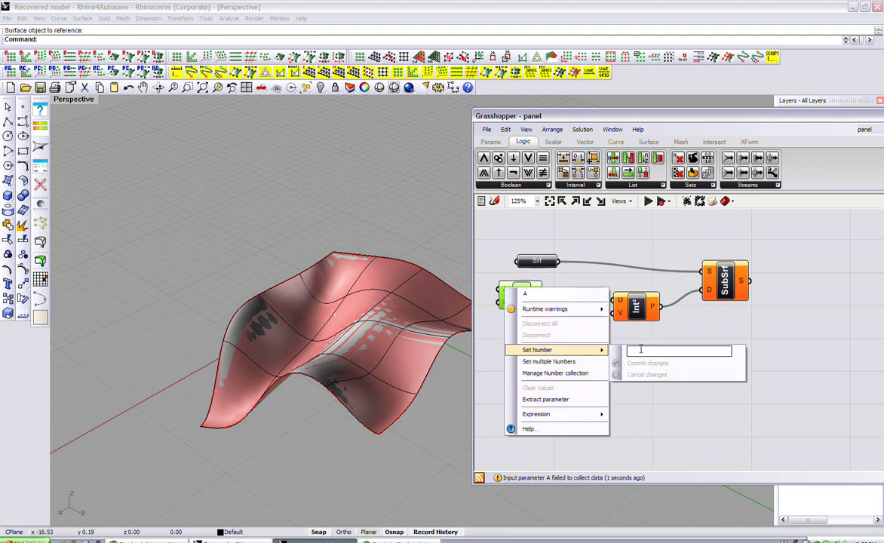
text(0)
click(639, 361)
mouse_move(531, 303)
mouse_down()
mouse_move(533, 311)
mouse_move(559, 302)
mouse_up()
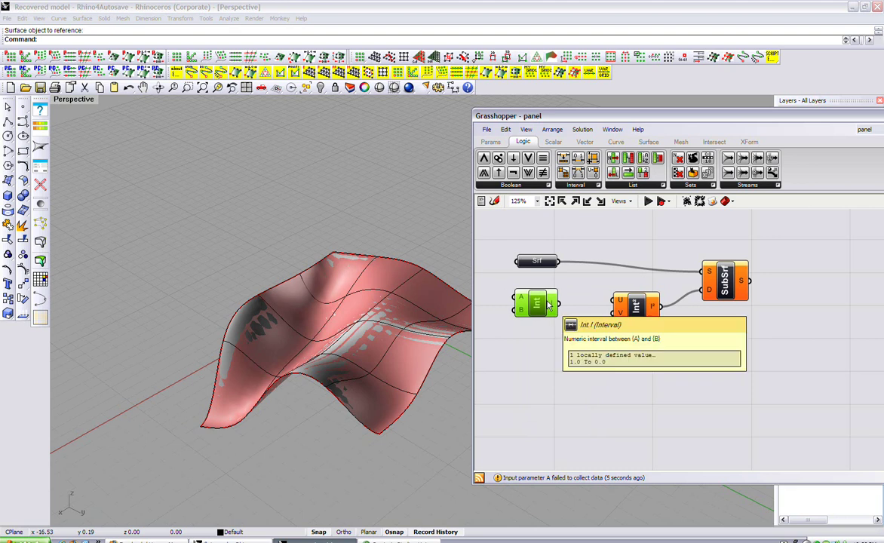
drag(625, 304, 649, 328)
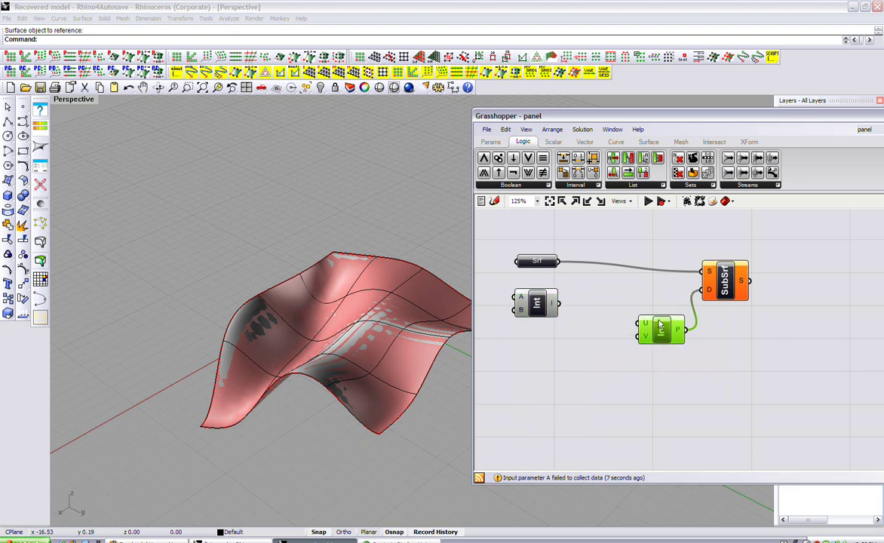
click(574, 189)
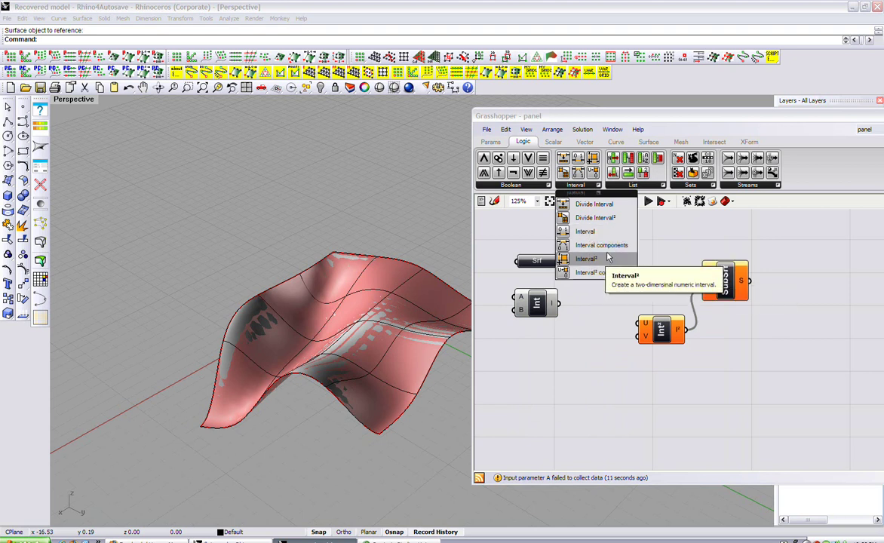
Split the numeric interval with a Divide Interval component and wire its segments into Int²'s U input.
click(615, 211)
click(596, 305)
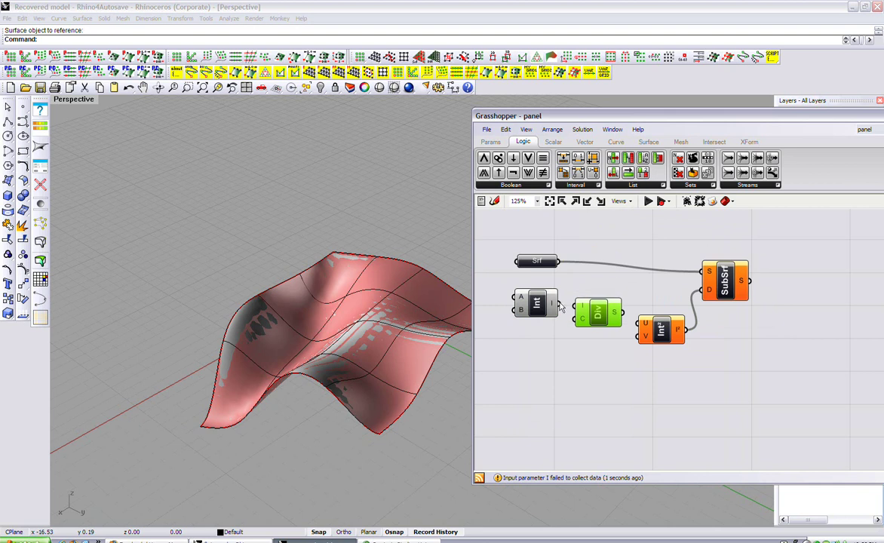
click(557, 304)
mouse_move(570, 313)
mouse_down()
mouse_move(638, 324)
mouse_move(593, 320)
mouse_up()
click(634, 330)
click(590, 274)
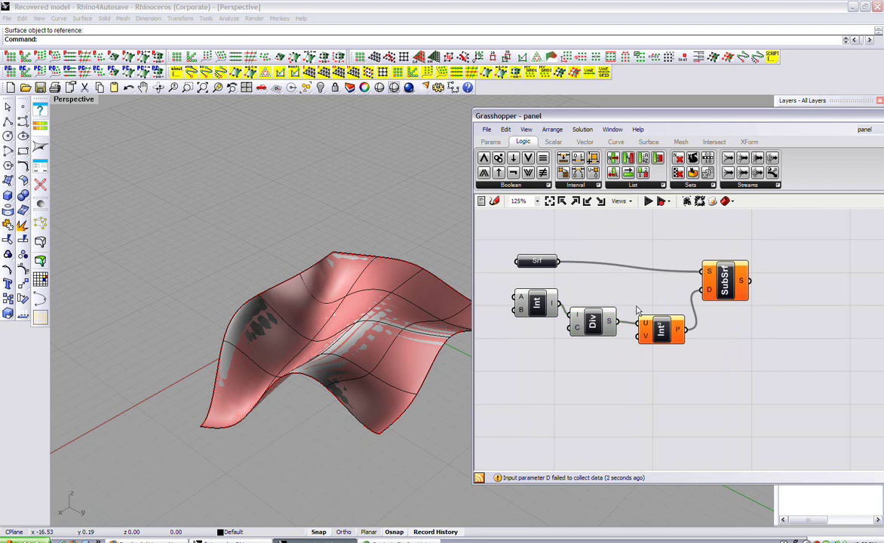
drag(660, 333, 660, 338)
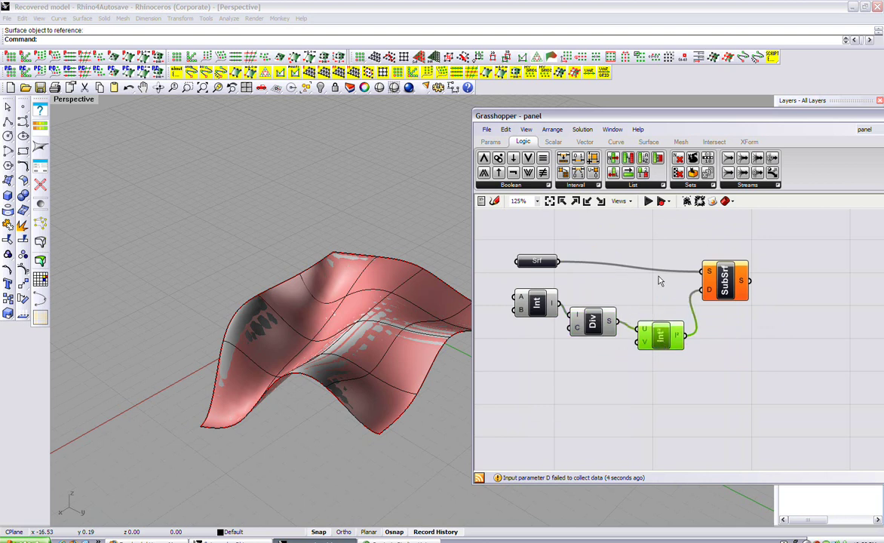
Add an integer number slider with upper limit 10 beside the divider's C input.
click(491, 142)
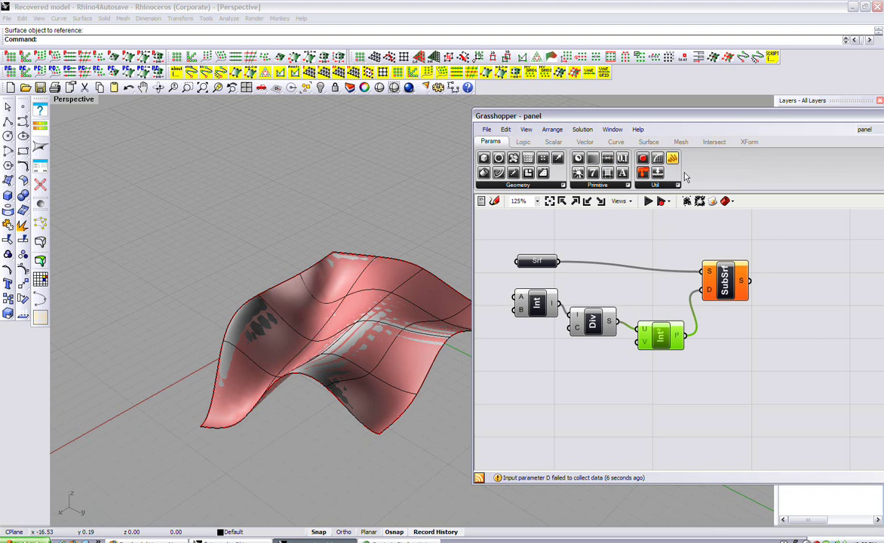
click(655, 185)
mouse_move(650, 240)
mouse_down()
mouse_move(661, 242)
mouse_move(575, 369)
mouse_up()
click(526, 364)
right_click(562, 371)
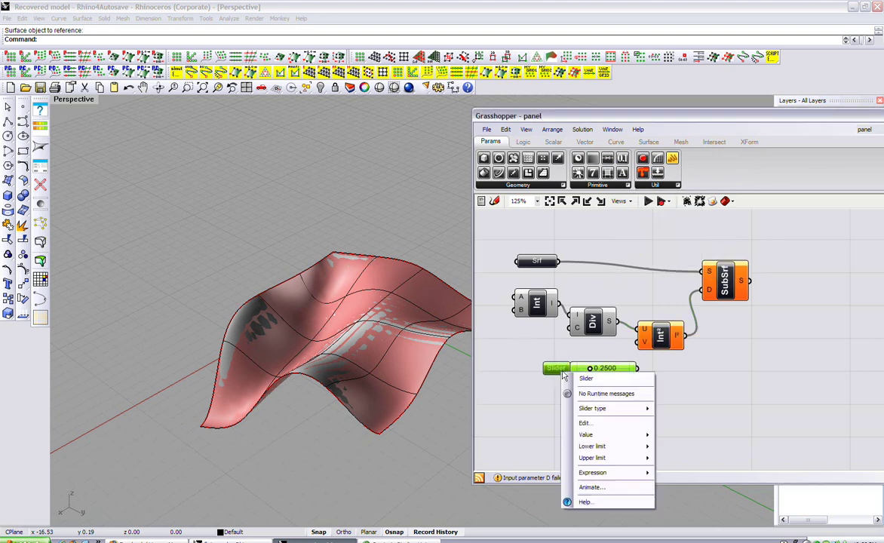
click(684, 421)
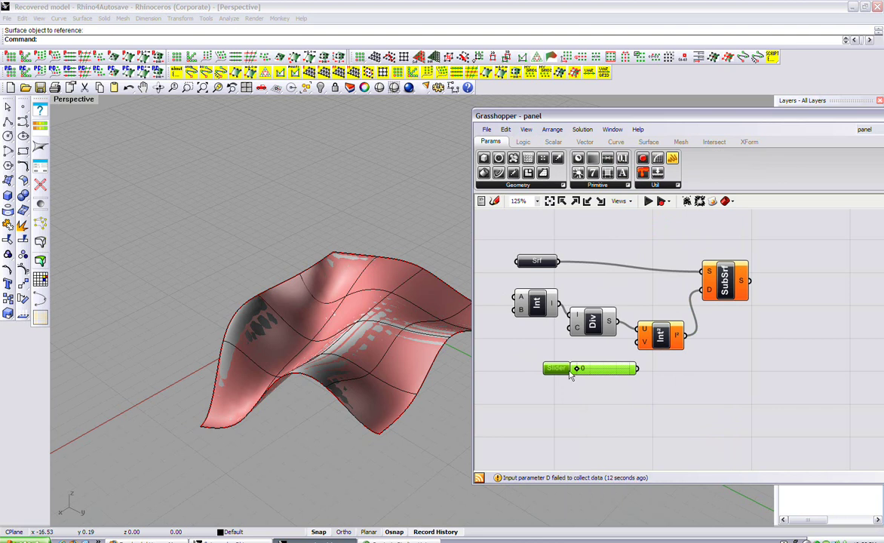
right_click(573, 370)
mouse_move(601, 458)
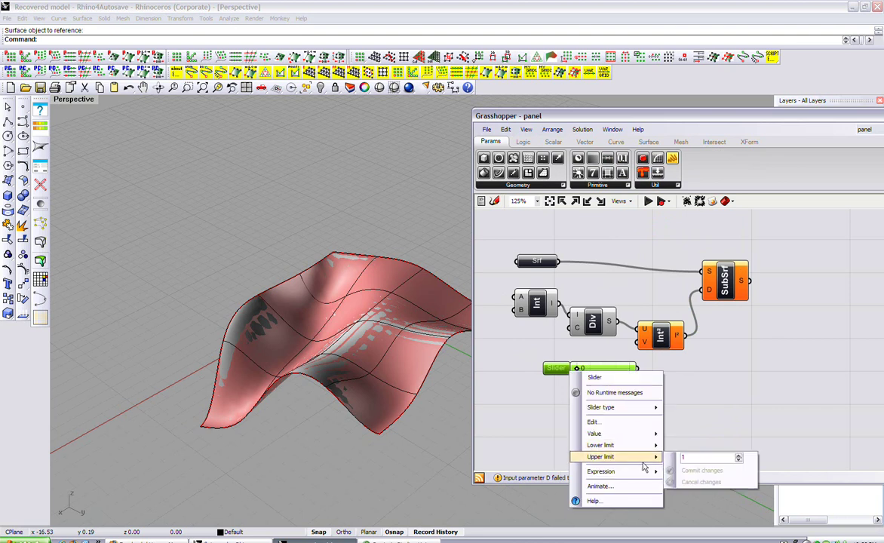
click(709, 458)
text(10)
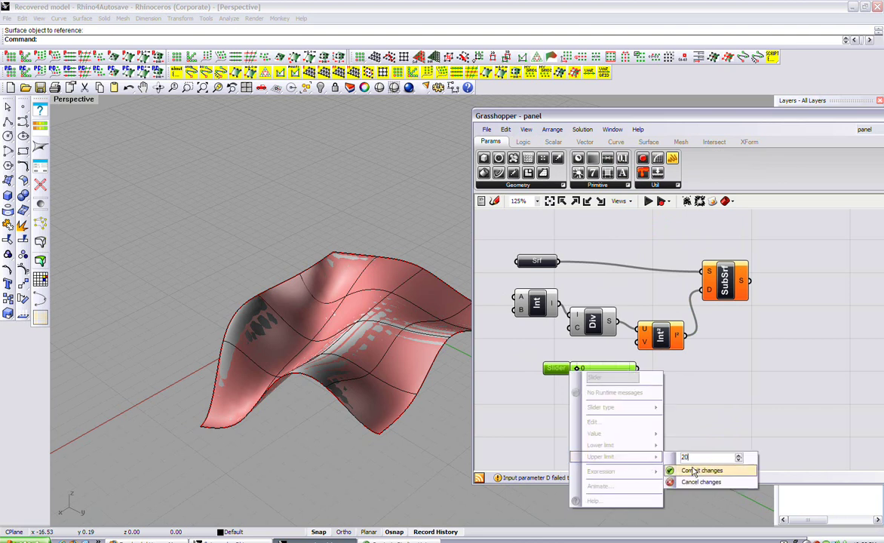
click(700, 470)
mouse_move(600, 371)
mouse_down()
mouse_move(553, 359)
mouse_move(520, 337)
mouse_move(569, 330)
mouse_up()
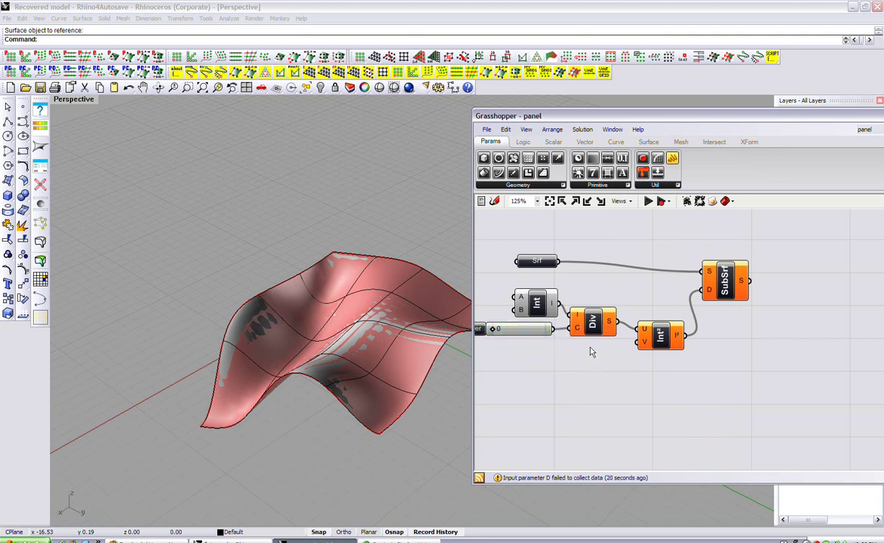
Duplicate the interval, divider and slider chain below and wire it into Int²'s V input.
drag(514, 281, 622, 365)
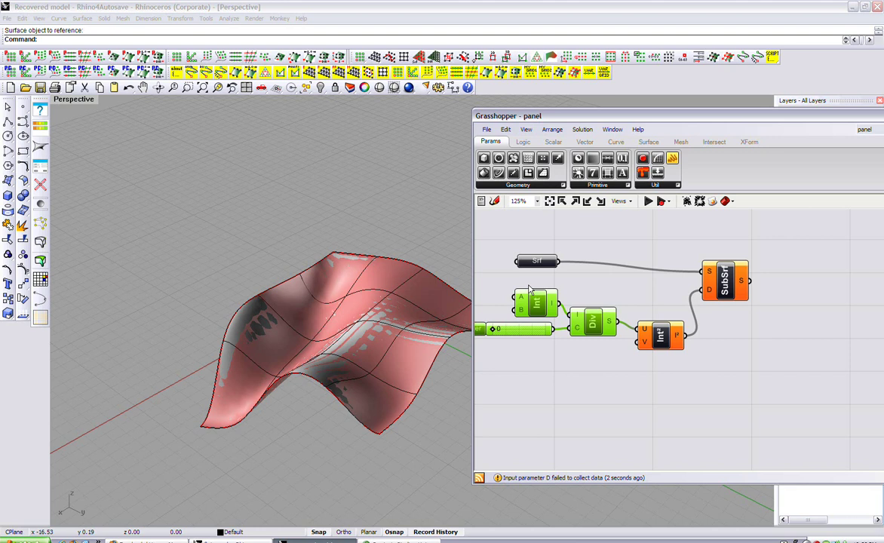
alt+drag(516, 326, 540, 381)
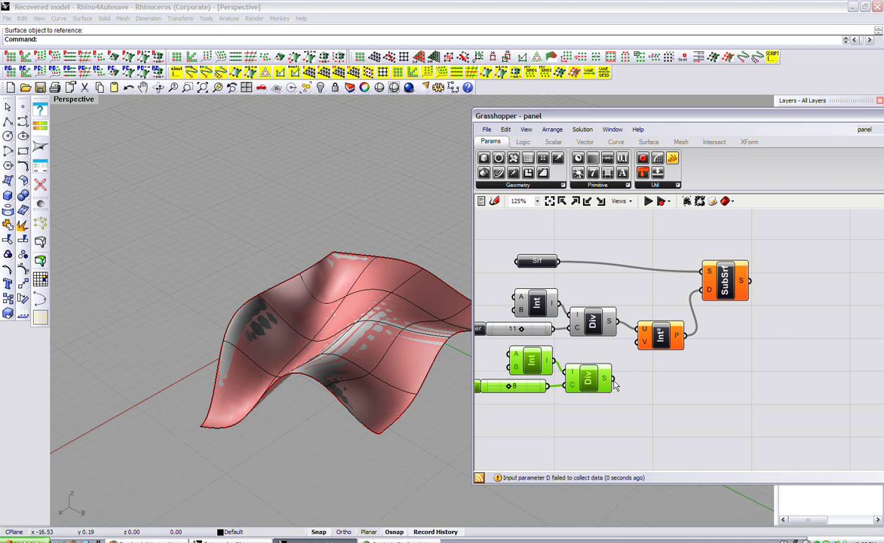
drag(612, 378, 638, 341)
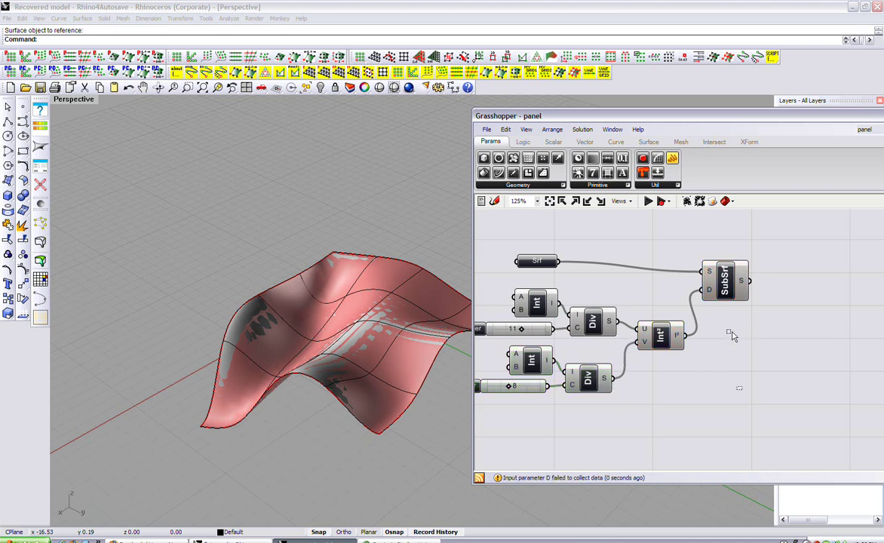
Reparameterize the surface coming into SubSrf's S input.
click(725, 294)
scroll(740, 338, down, 1)
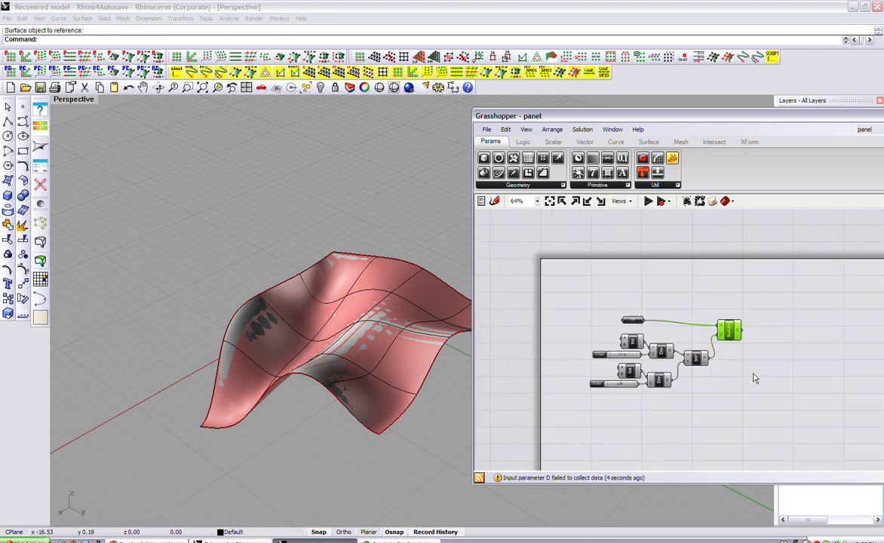
scroll(717, 340, down, 1)
scroll(669, 333, down, 1)
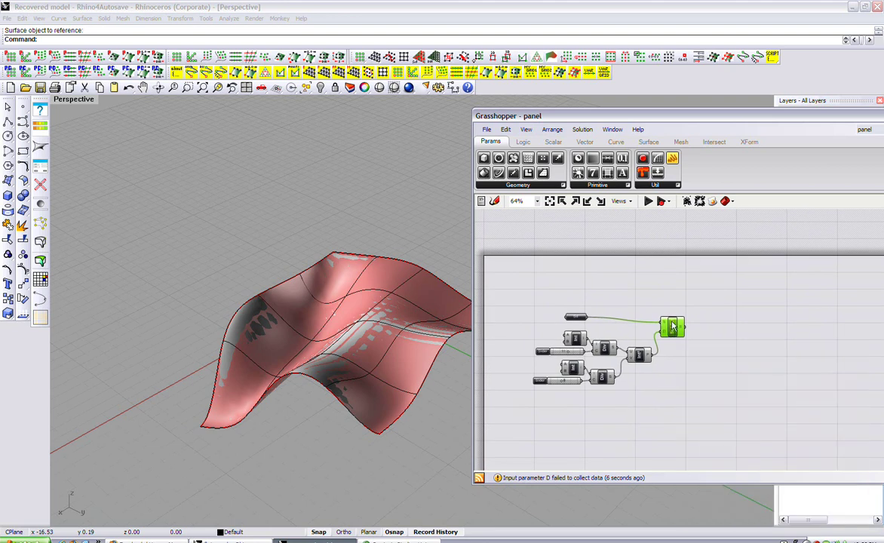
right_click(673, 326)
mouse_move(700, 408)
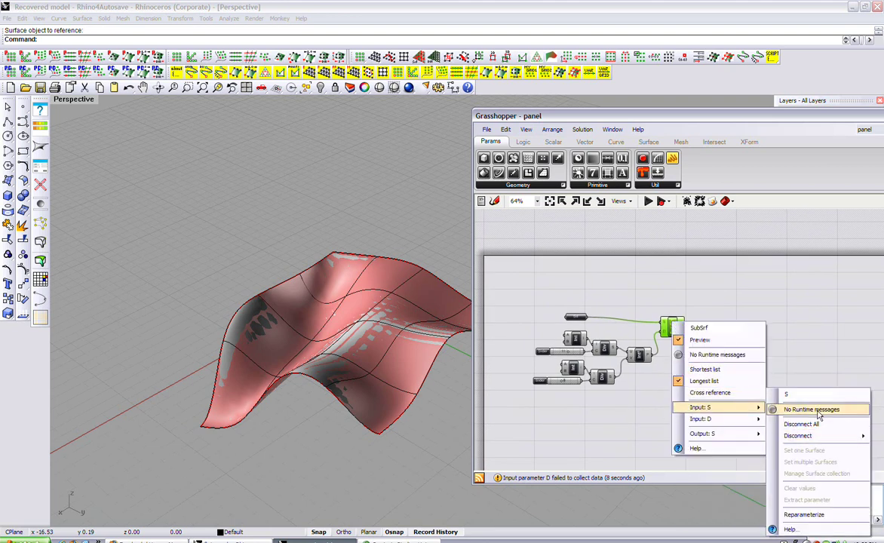
click(804, 515)
Cross-reference Int²'s U and V domains, then orbit the view to inspect the split surface.
right_drag(635, 328, 625, 341)
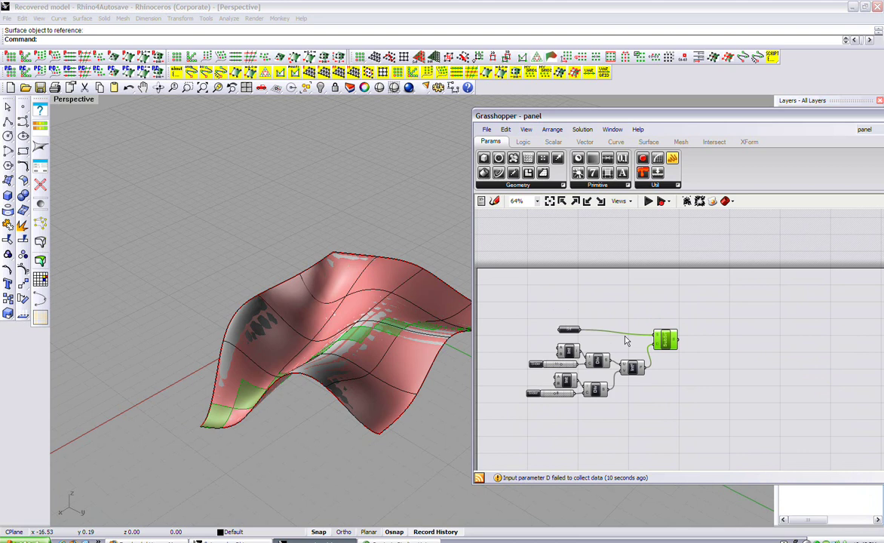
scroll(625, 373, up, 3)
right_click(648, 361)
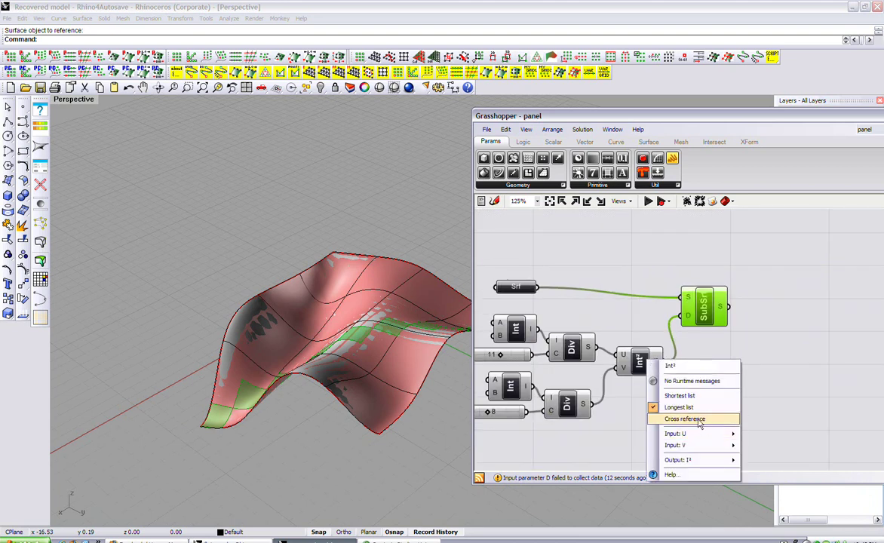
click(700, 420)
right_drag(360, 344, 306, 290)
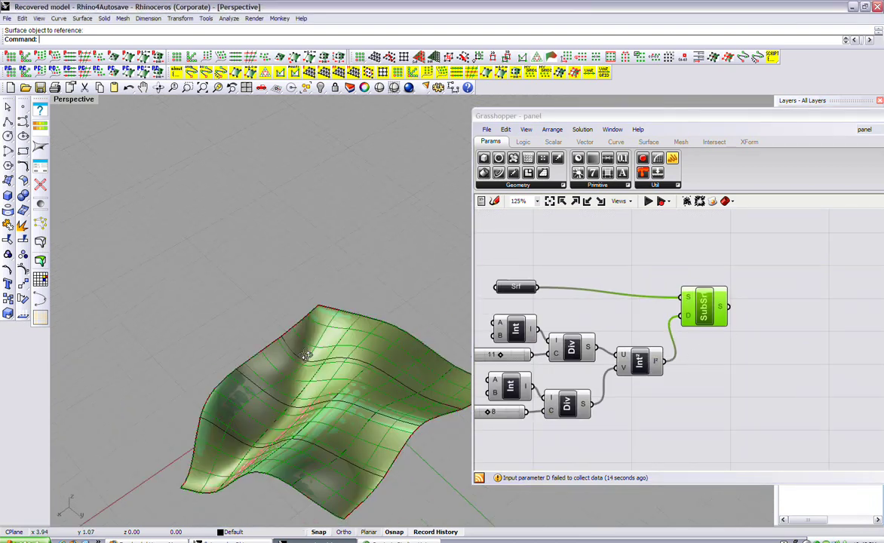
scroll(306, 291, down, 1)
scroll(295, 348, down, 1)
scroll(295, 348, up, 2)
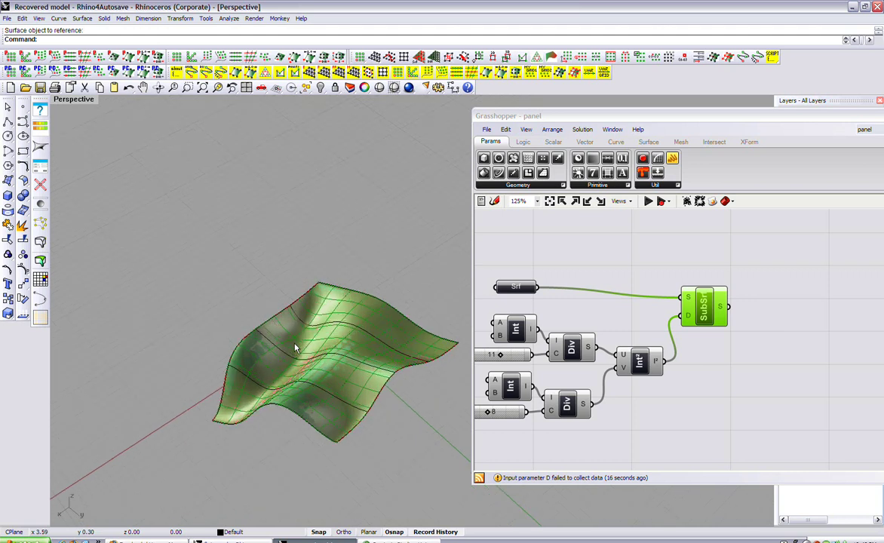
right_drag(292, 340, 224, 390)
Select SubSrf to preview the 11-by-8 grid of sub-surfaces.
click(508, 363)
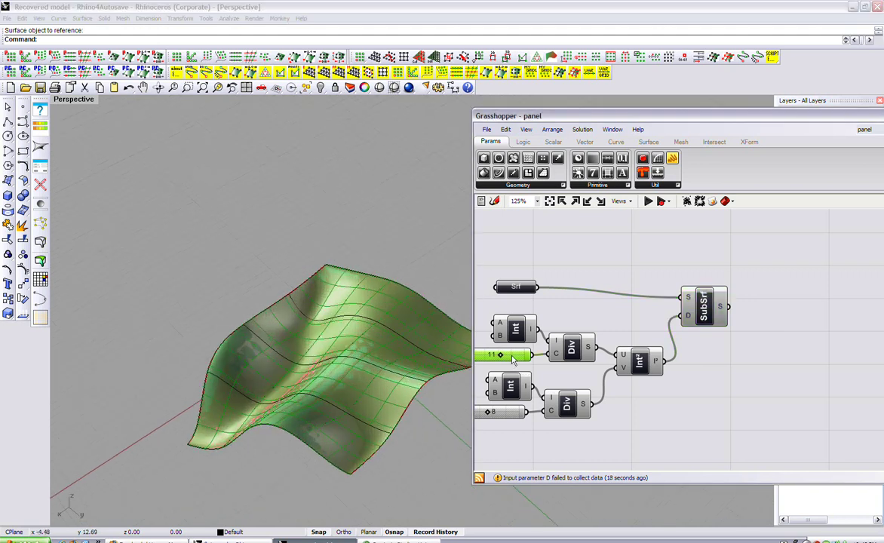
click(703, 336)
click(689, 299)
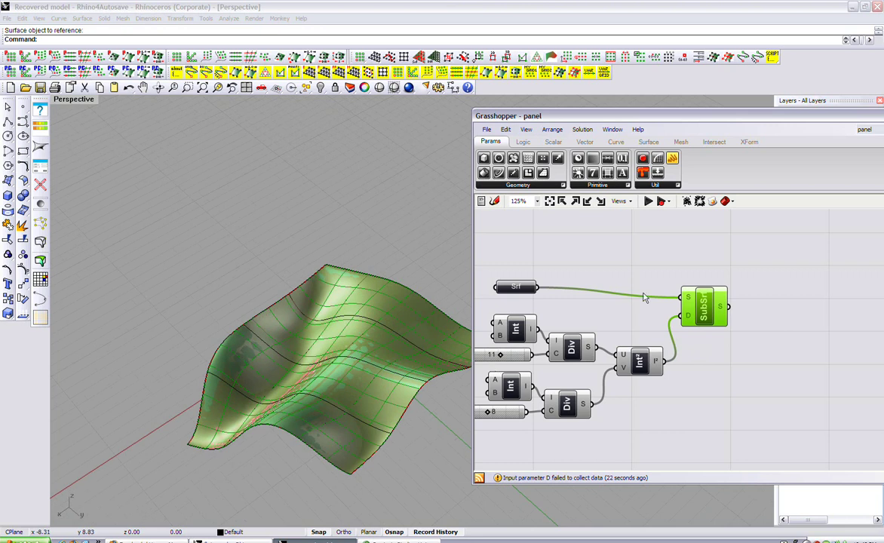
click(760, 310)
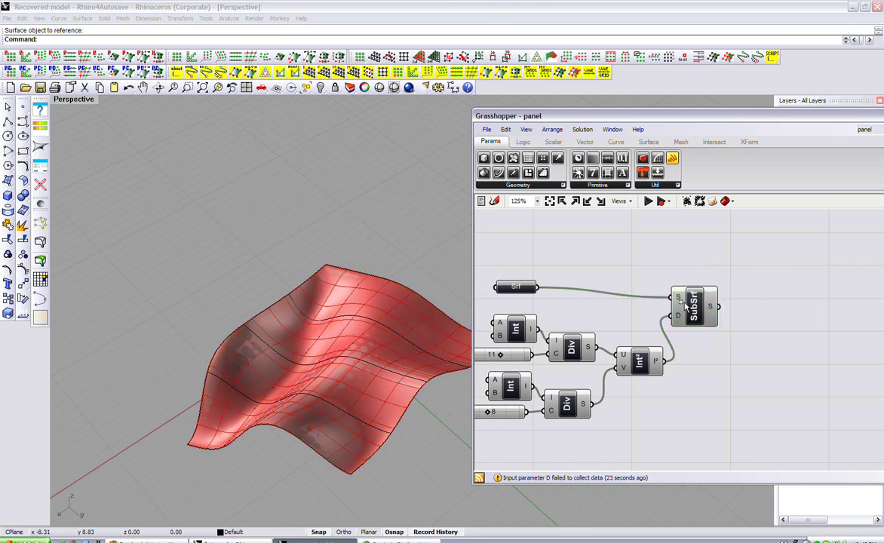
Add a Divide Surface component from Surface > Util and feed it SubSrf's sub-surfaces.
right_drag(856, 283, 776, 291)
click(717, 143)
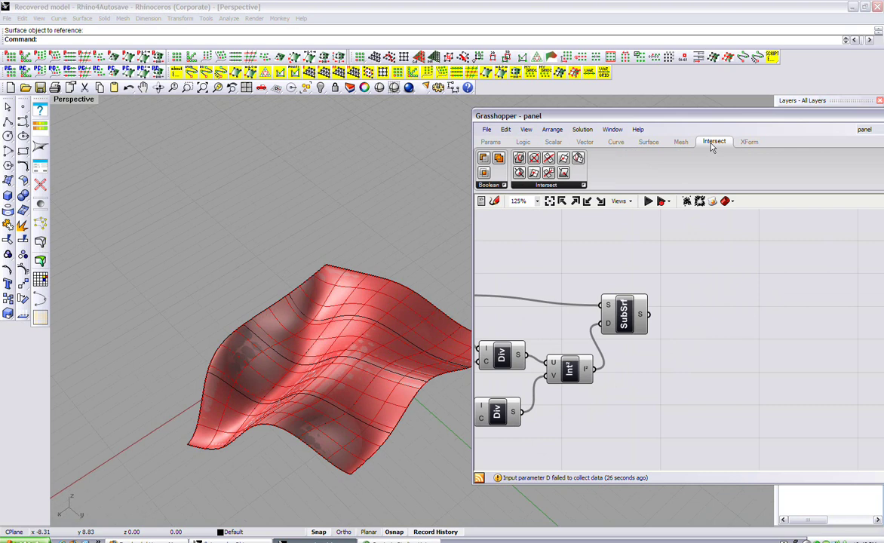
click(646, 143)
click(764, 184)
mouse_move(756, 235)
mouse_down()
mouse_move(680, 365)
mouse_move(712, 325)
mouse_move(640, 314)
mouse_up()
click(624, 315)
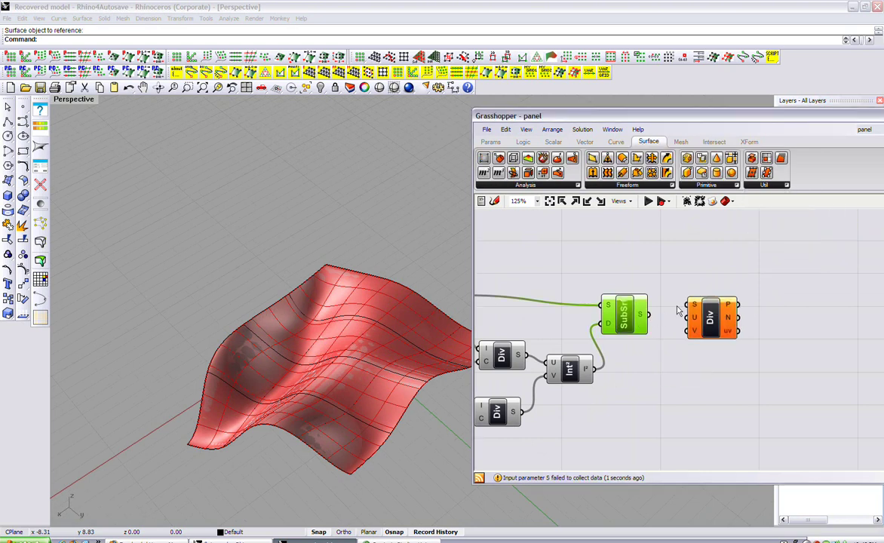
click(714, 332)
drag(713, 332, 722, 343)
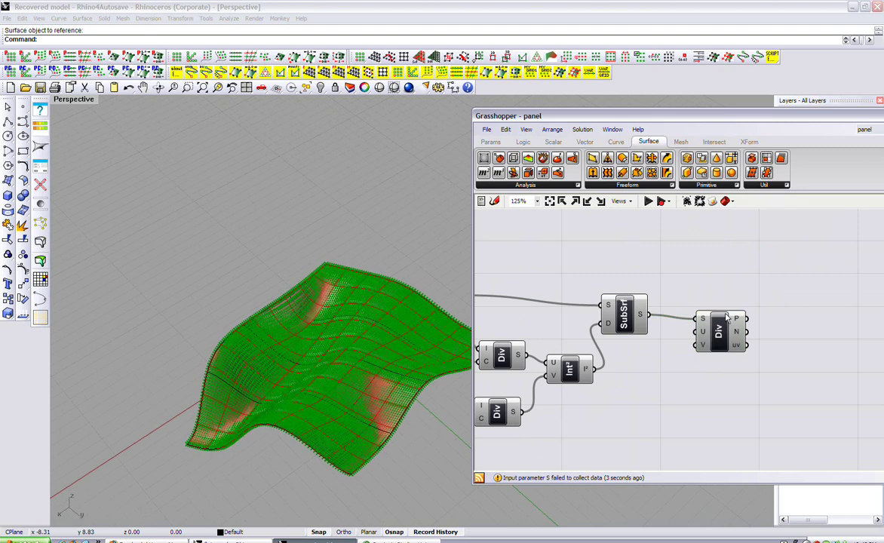
Set Divide Surface's U count to 5 and lower its V count via Set Integer.
right_click(710, 333)
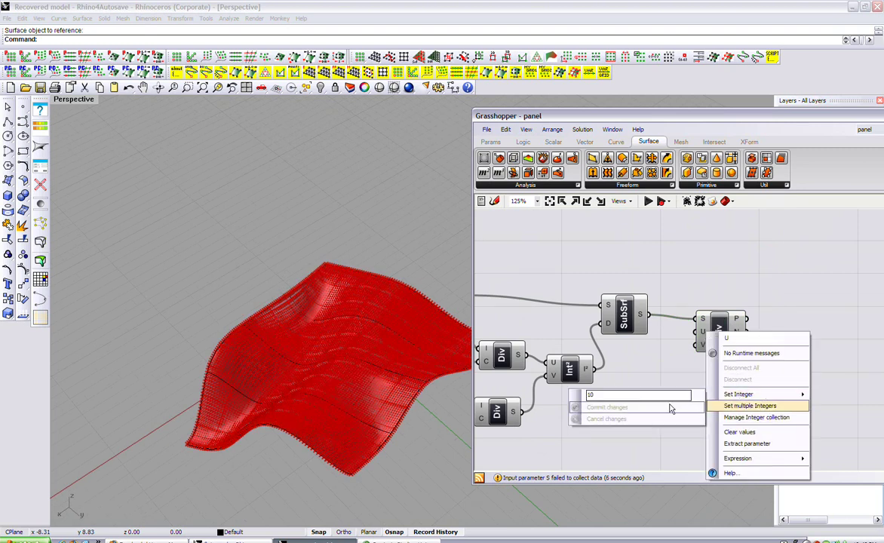
text(5)
key(Return)
right_click(707, 338)
mouse_move(737, 396)
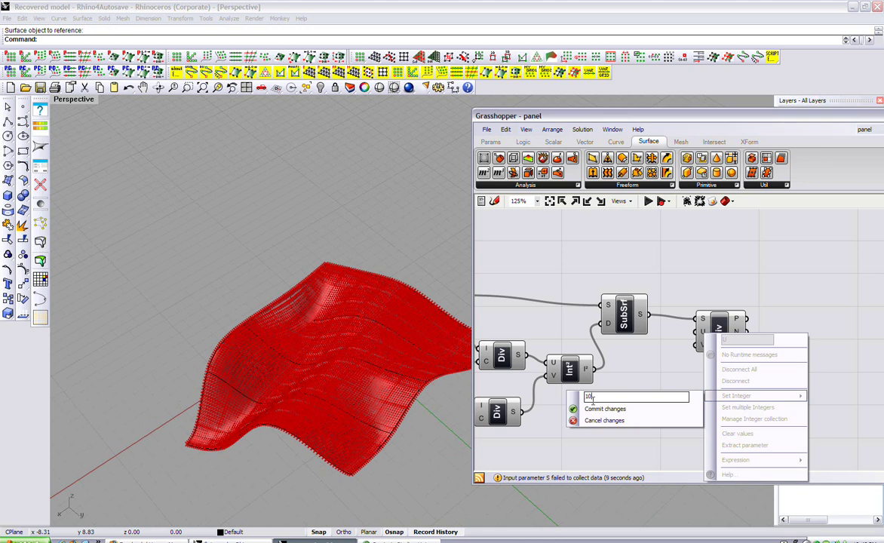
key(Return)
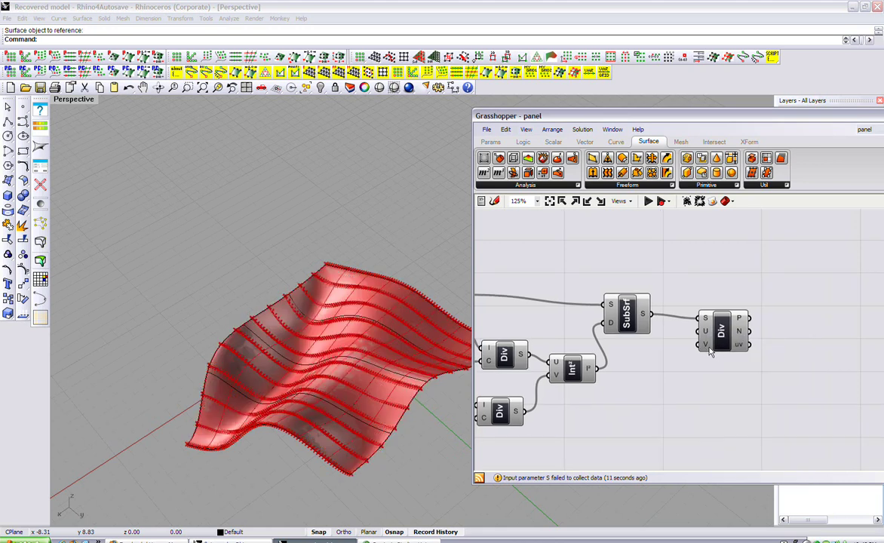
right_click(714, 350)
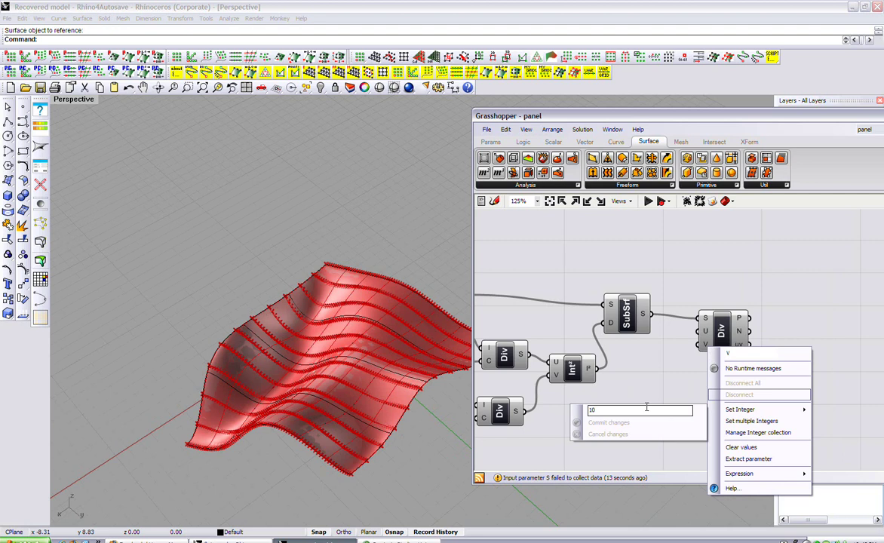
click(644, 416)
right_click(708, 347)
mouse_move(741, 410)
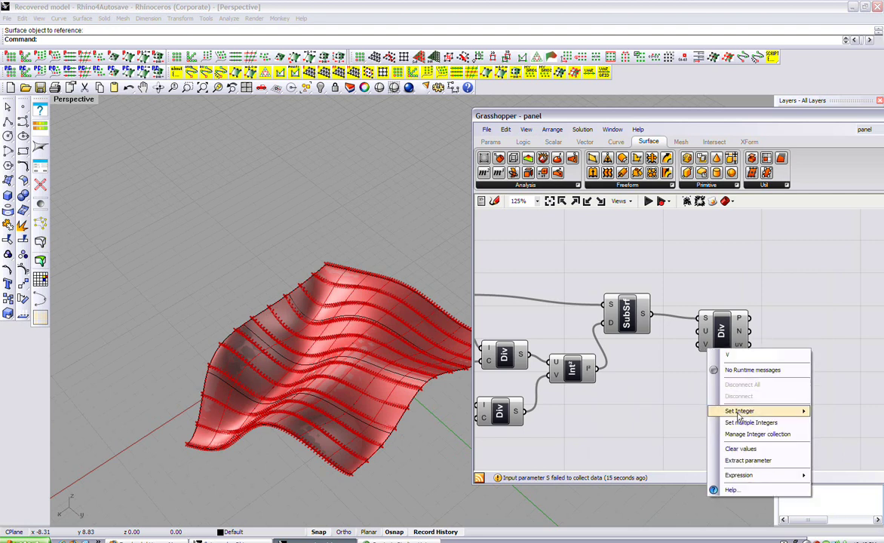
key(Return)
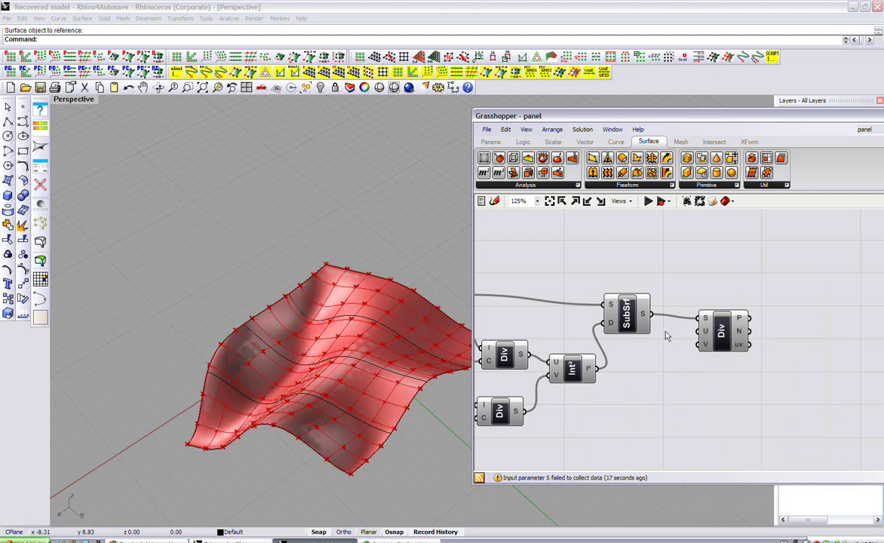
drag(716, 336, 693, 344)
Add a Cull Pattern component from Logic > List next to Divide Surface.
click(709, 313)
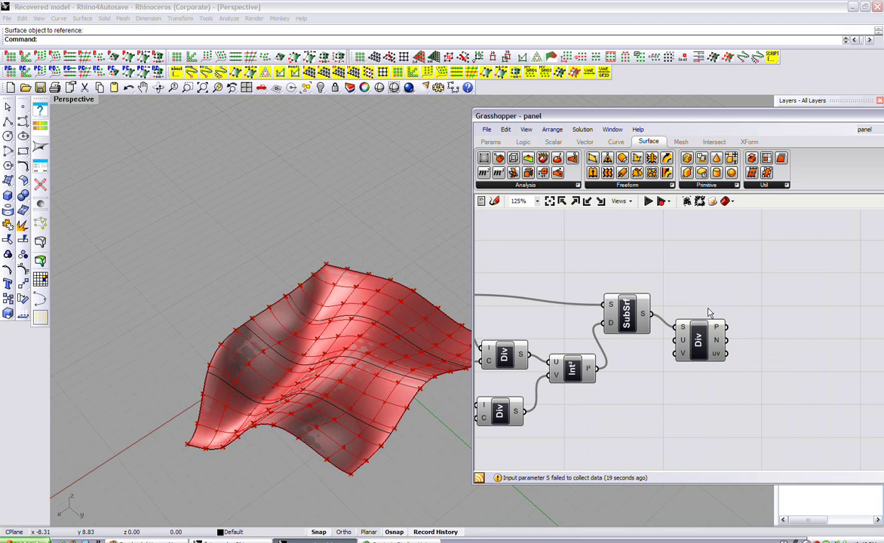
right_drag(769, 294, 632, 224)
scroll(632, 306, down, 4)
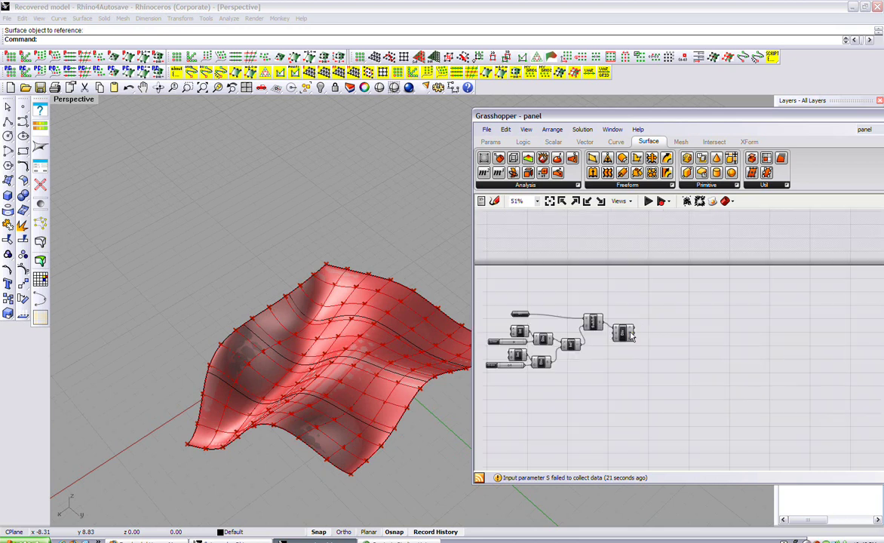
click(623, 333)
scroll(652, 339, up, 3)
click(631, 272)
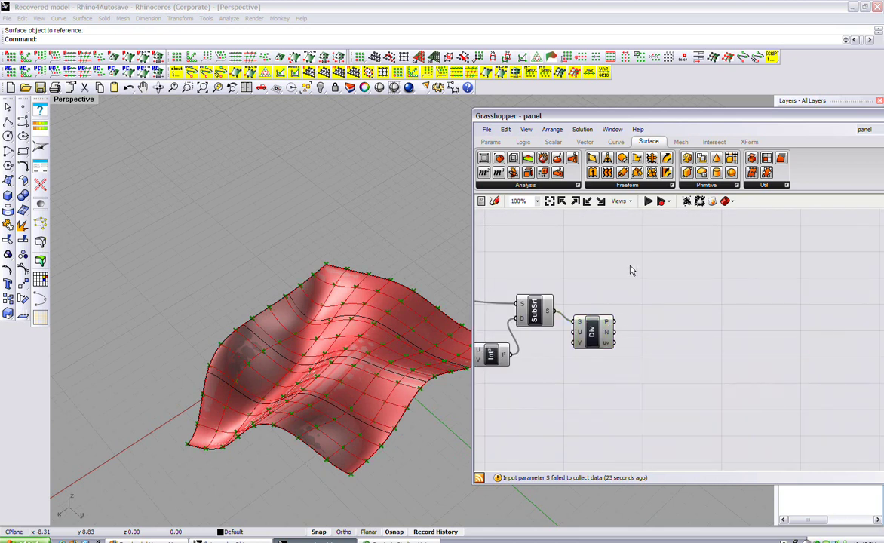
click(553, 143)
click(593, 142)
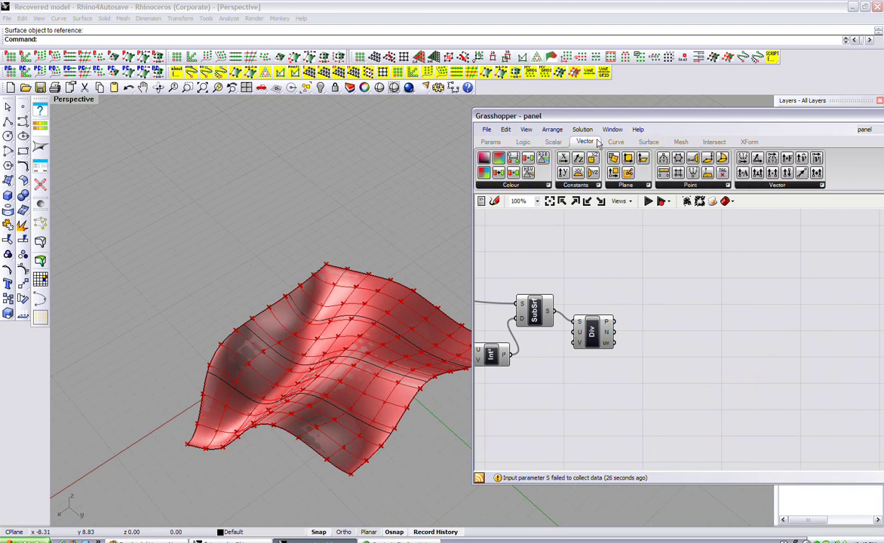
click(531, 144)
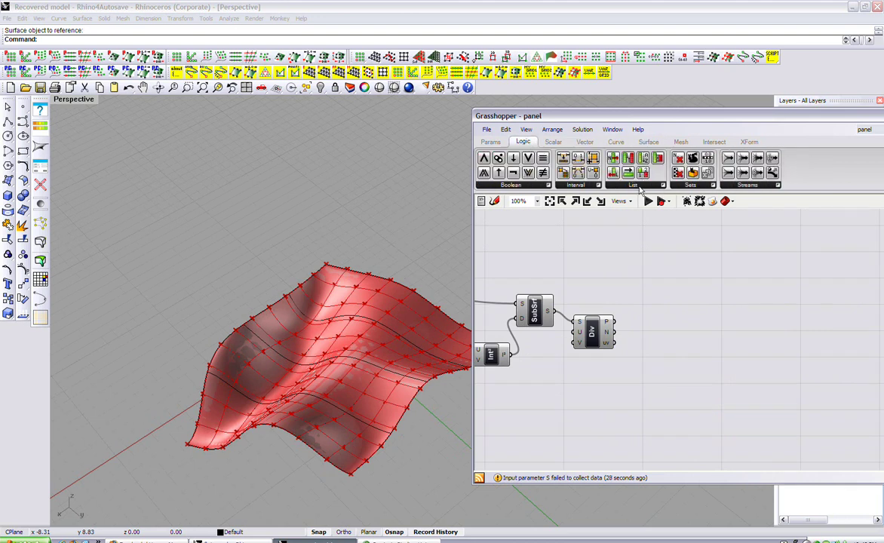
click(639, 188)
drag(632, 198, 680, 300)
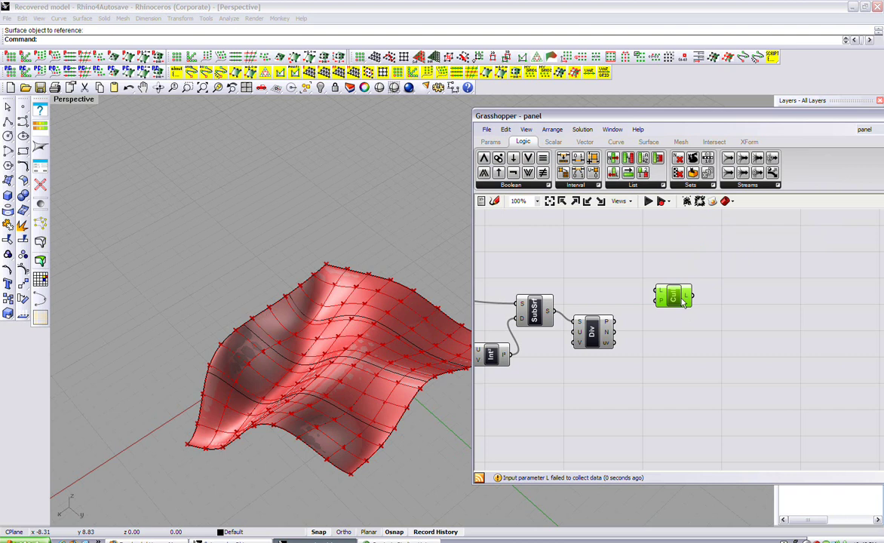
Set Cull Pattern's P input to the Boolean pattern False, False, True, True.
right_click(668, 300)
mouse_move(701, 364)
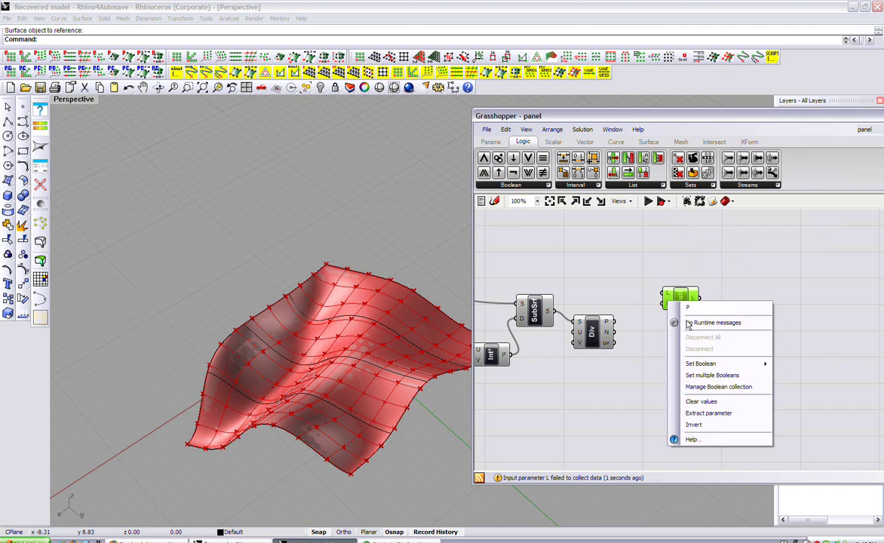
click(712, 375)
double_click(593, 294)
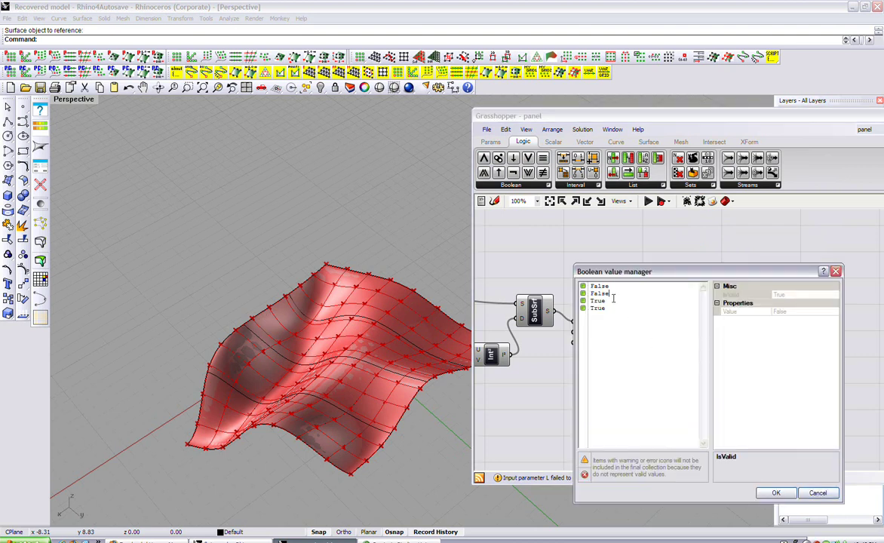
click(592, 300)
click(608, 287)
click(776, 493)
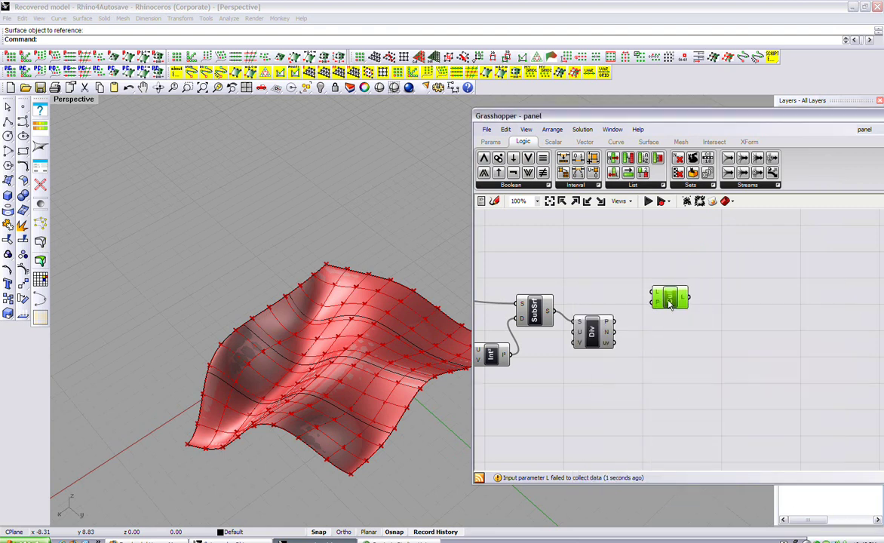
Duplicate the Cull component into stacked copies and edit one copy's true/false pattern.
mouse_move(658, 302)
mouse_down()
mouse_move(688, 336)
mouse_move(683, 372)
mouse_up()
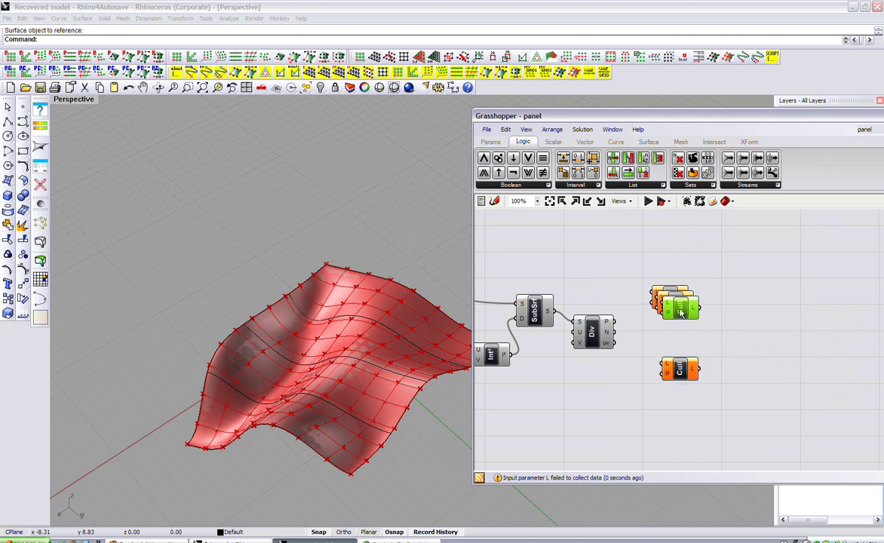
mouse_move(678, 314)
mouse_down()
mouse_move(679, 347)
mouse_move(680, 290)
mouse_up()
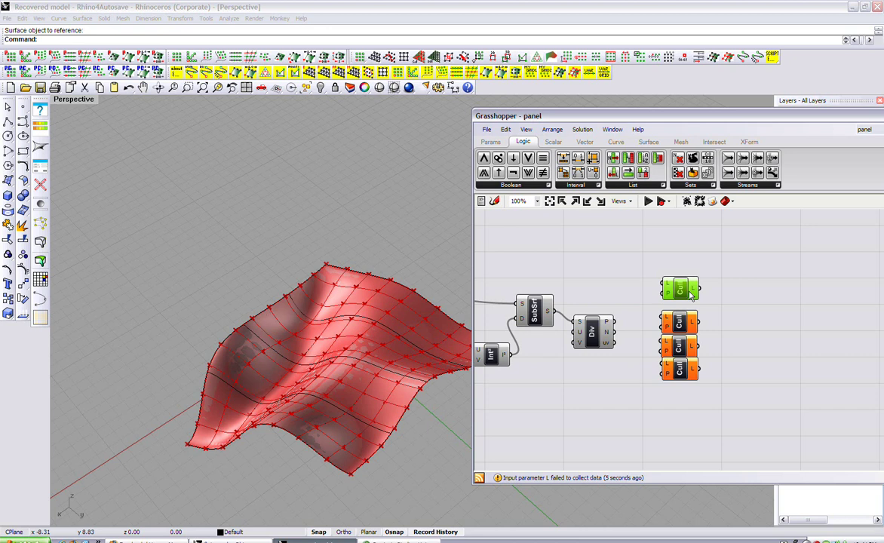
right_click(667, 328)
click(708, 412)
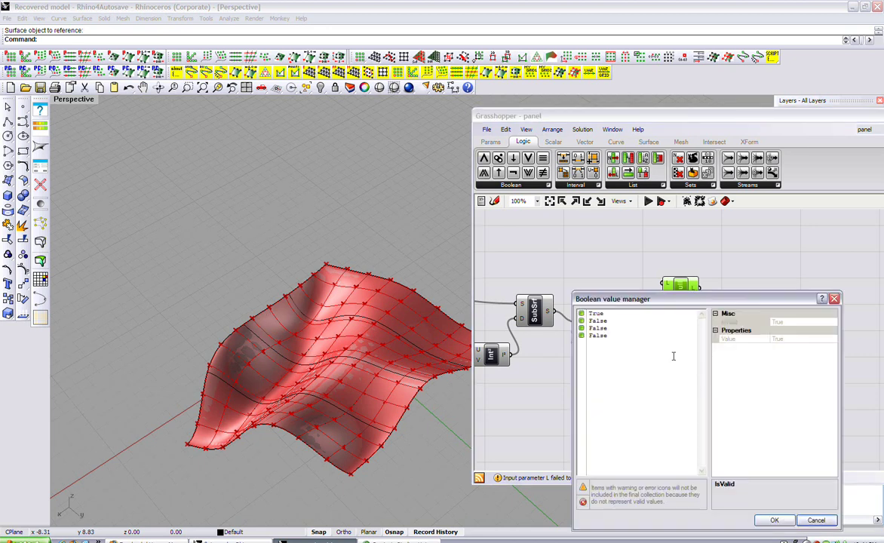
drag(603, 320, 565, 313)
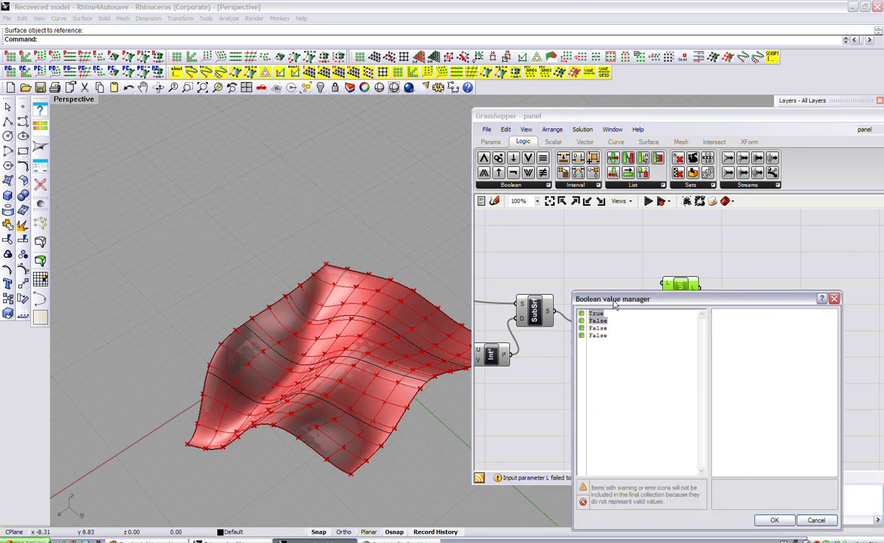
click(612, 313)
text(0)
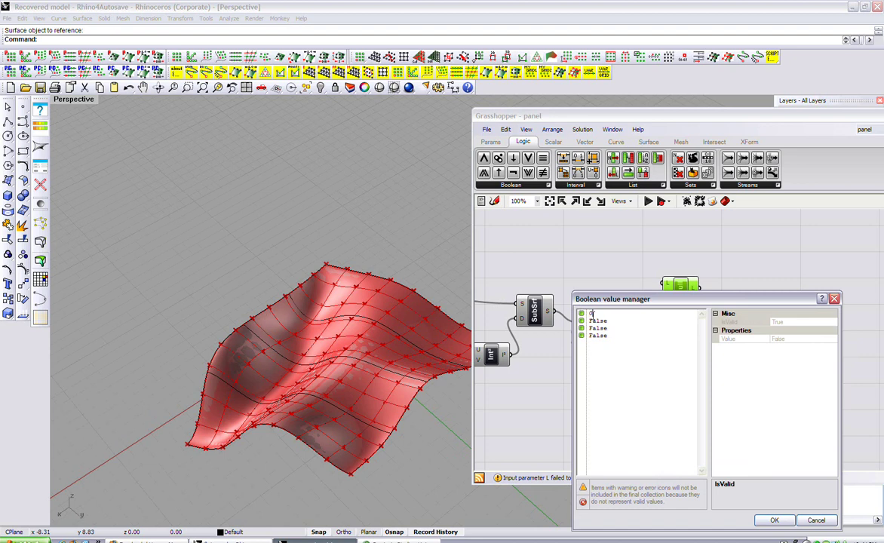
click(587, 321)
text(1)
click(805, 523)
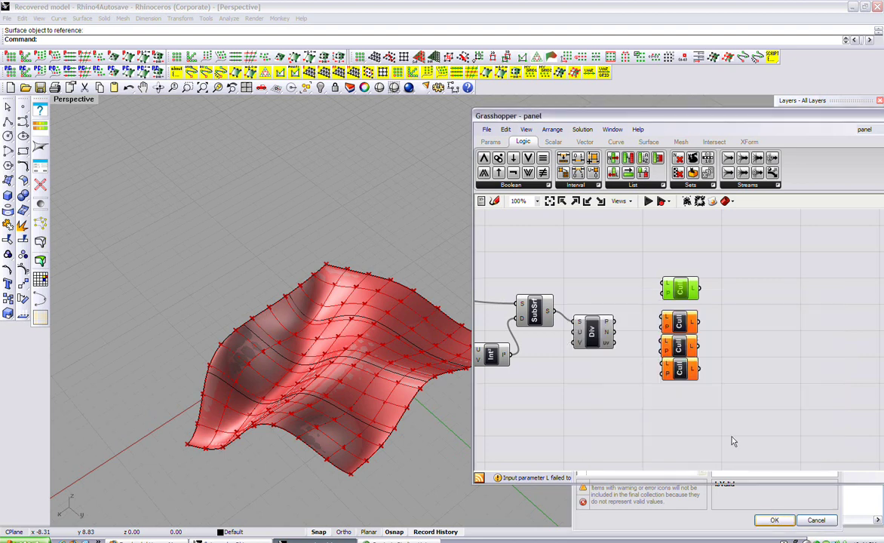
Edit another Cull copy's pattern, changing its first and last true/false values.
right_click(676, 350)
click(669, 362)
right_click(681, 351)
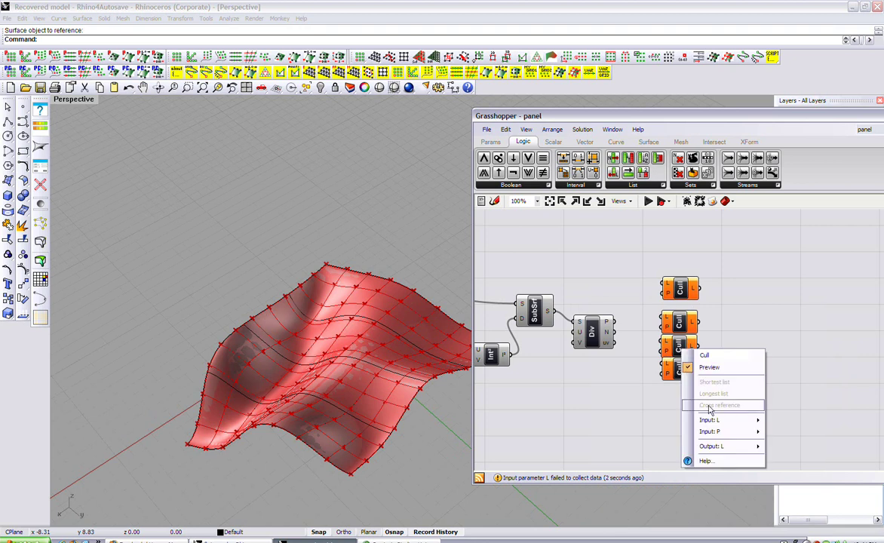
click(651, 384)
right_click(669, 359)
click(656, 403)
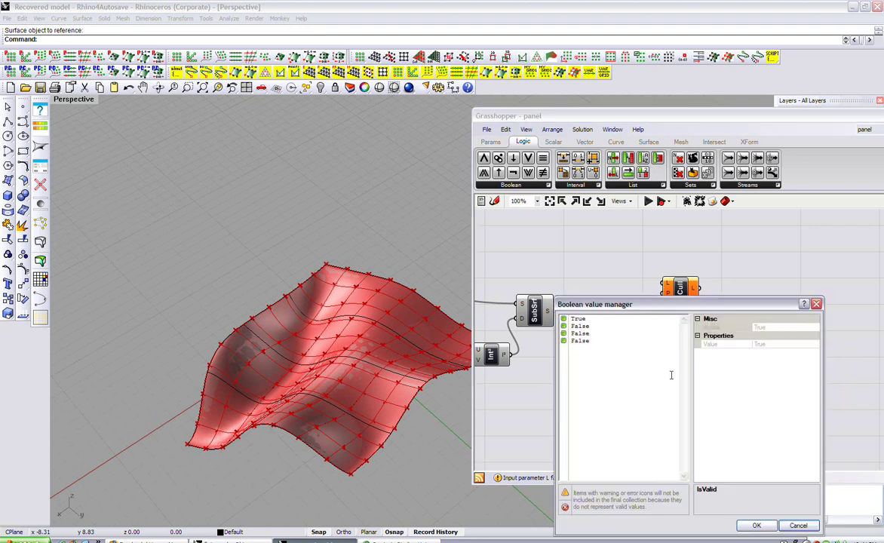
double_click(578, 319)
text(0)
double_click(580, 341)
text(1)
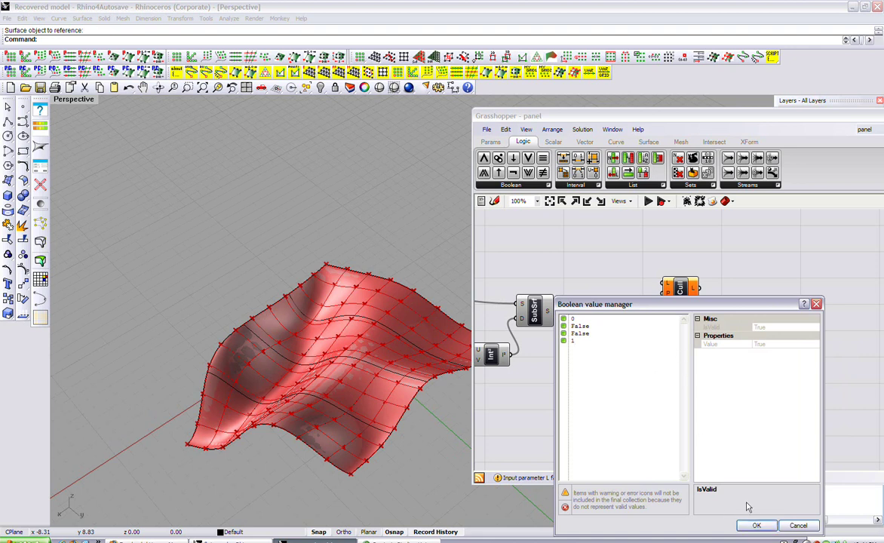
click(756, 525)
Change the first pattern value of the bottom Cull component and select it.
right_click(669, 374)
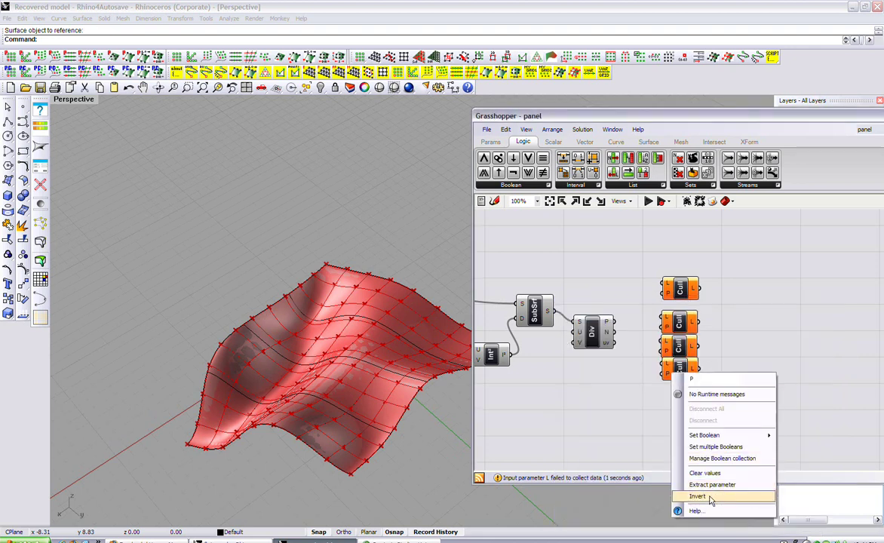
click(720, 458)
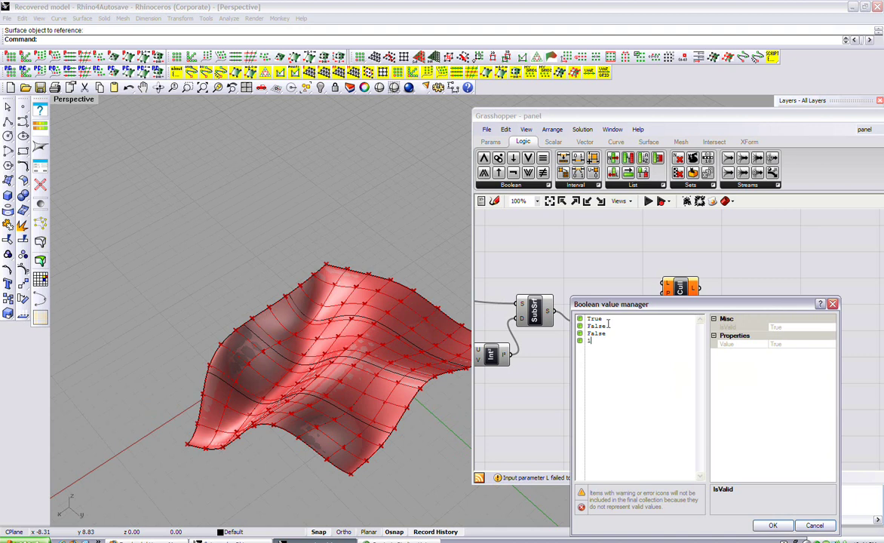
double_click(594, 318)
text(0)
click(773, 525)
click(684, 392)
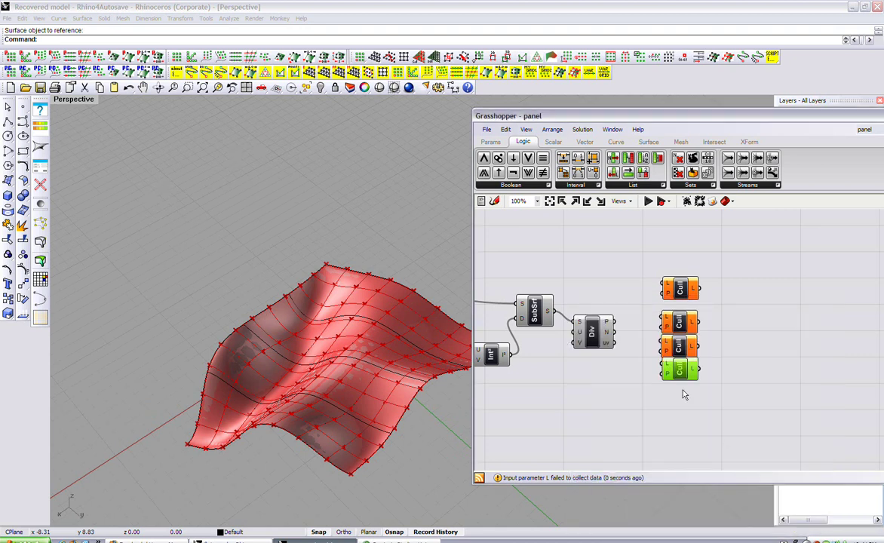
Wire the Divide Surface P output into the L input of each of the four Cull components.
drag(616, 323, 664, 284)
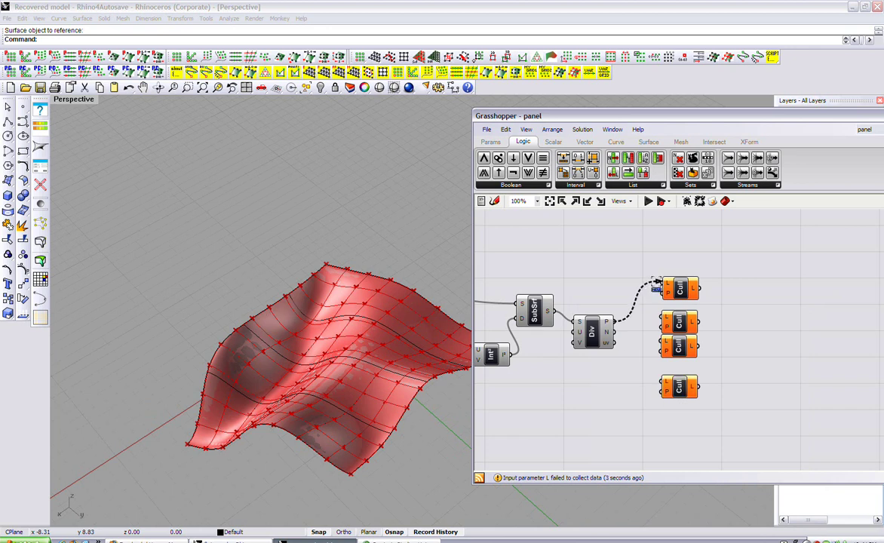
drag(655, 321, 620, 326)
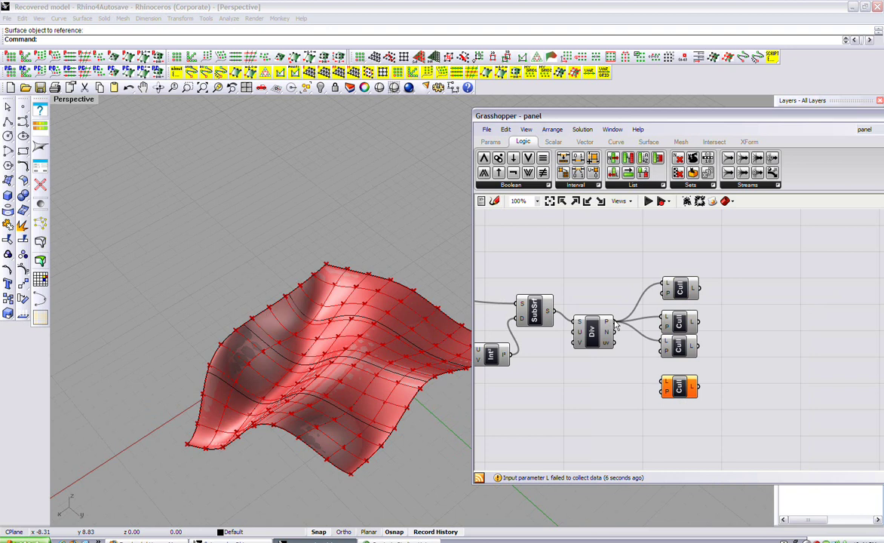
drag(664, 387, 621, 327)
drag(685, 381, 680, 317)
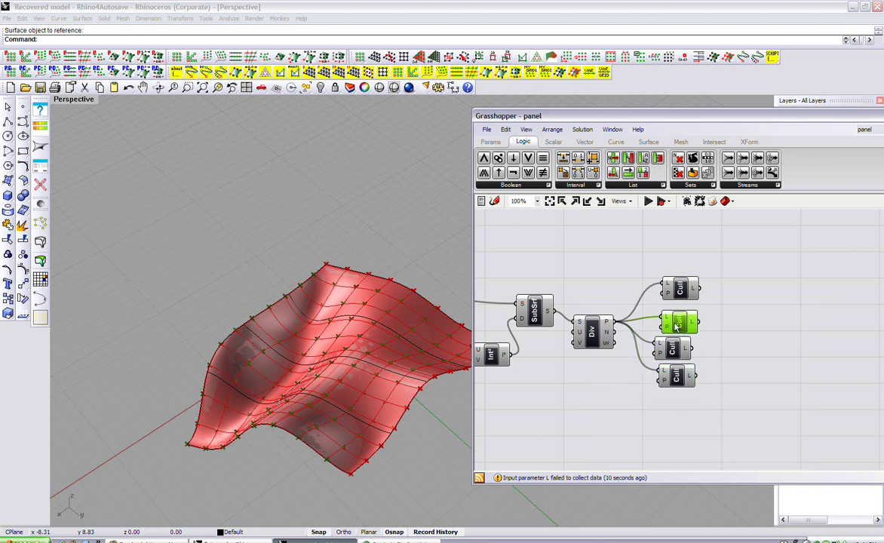
drag(677, 280, 671, 285)
click(673, 315)
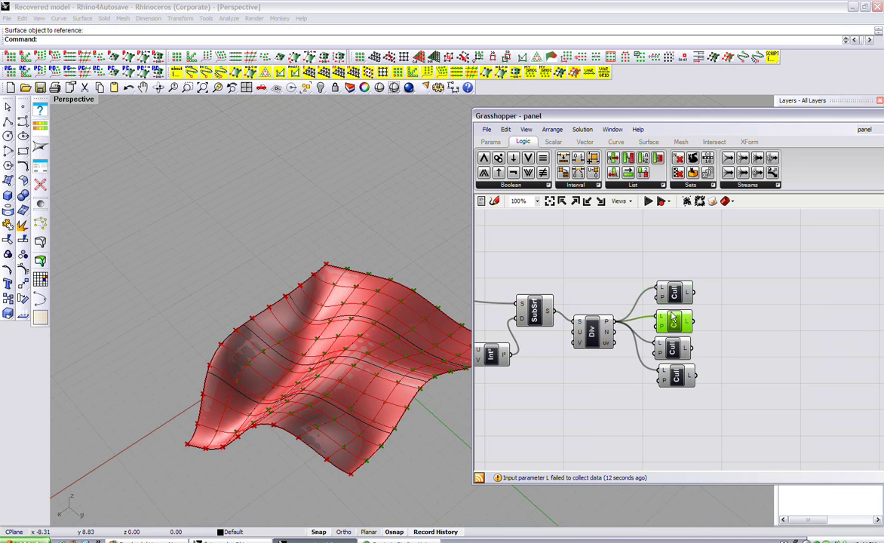
click(694, 310)
right_drag(694, 311, 613, 306)
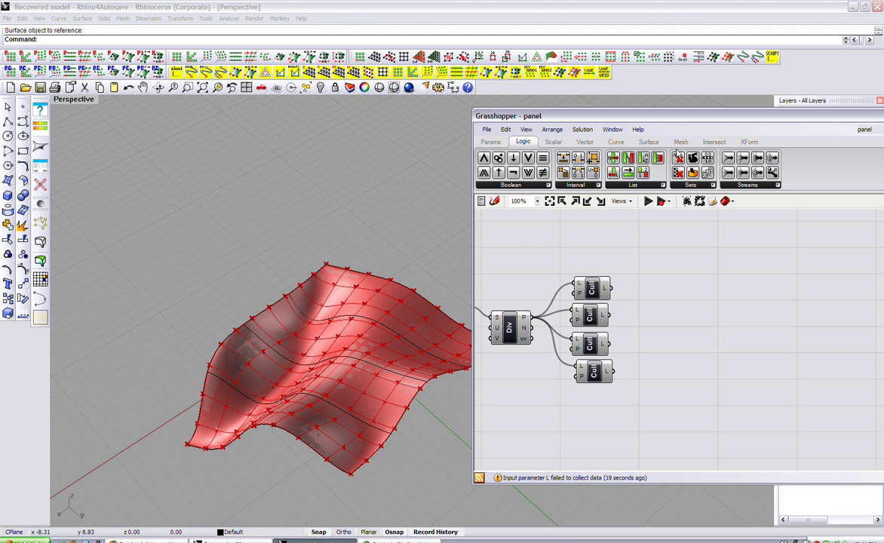
Add a 4Point Surface component from Surface > Freeform to the canvas.
click(650, 143)
click(636, 188)
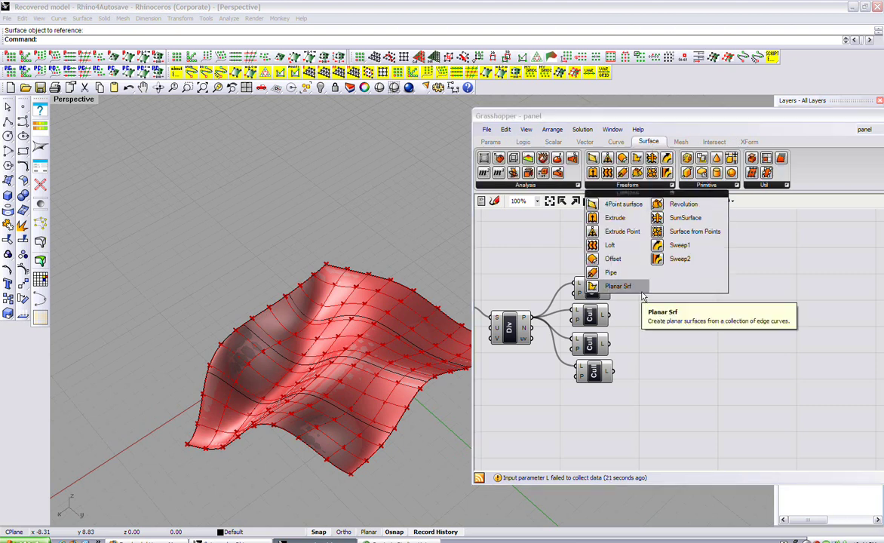
click(704, 187)
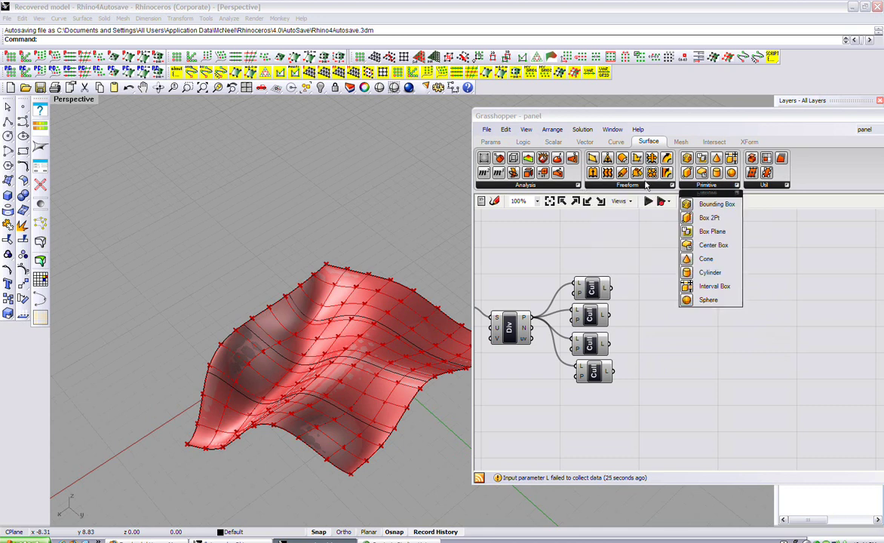
click(634, 186)
click(603, 198)
click(733, 312)
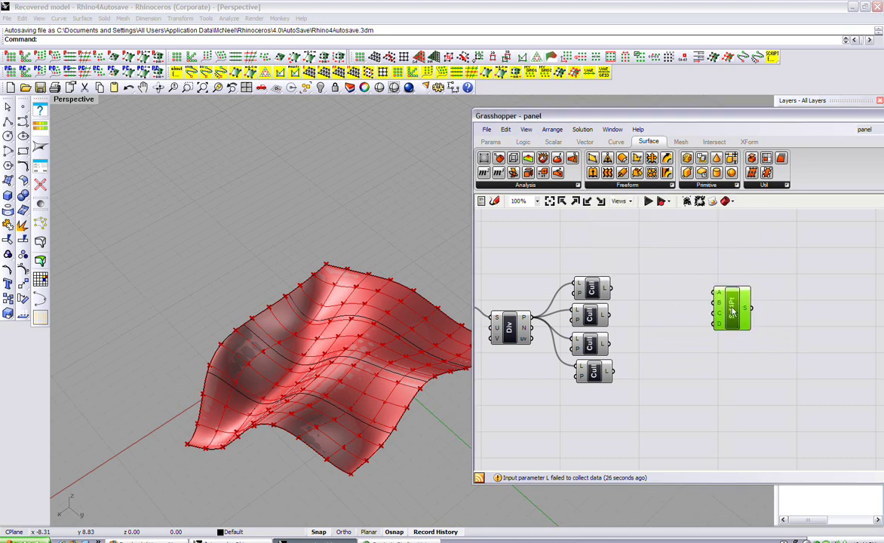
drag(732, 312, 740, 298)
click(638, 297)
Wire the top three Cull outputs into the 4Point Surface's A, B and C corners.
drag(605, 288, 722, 279)
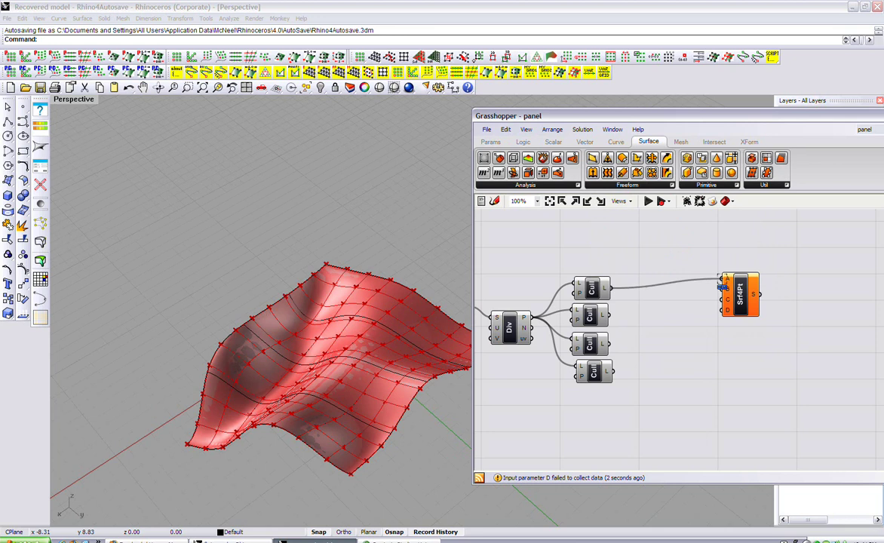
drag(605, 314, 722, 287)
mouse_move(605, 343)
mouse_down()
mouse_move(718, 305)
mouse_move(749, 314)
mouse_move(761, 334)
mouse_up()
click(657, 377)
click(757, 322)
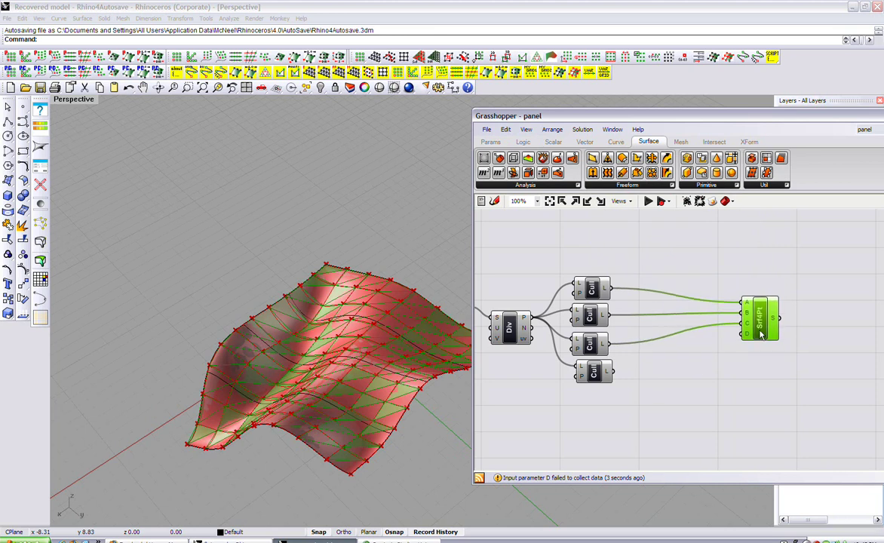
click(717, 389)
Tidy the layout by nudging the 4Point Surface and fourth Cull components.
click(594, 345)
click(644, 382)
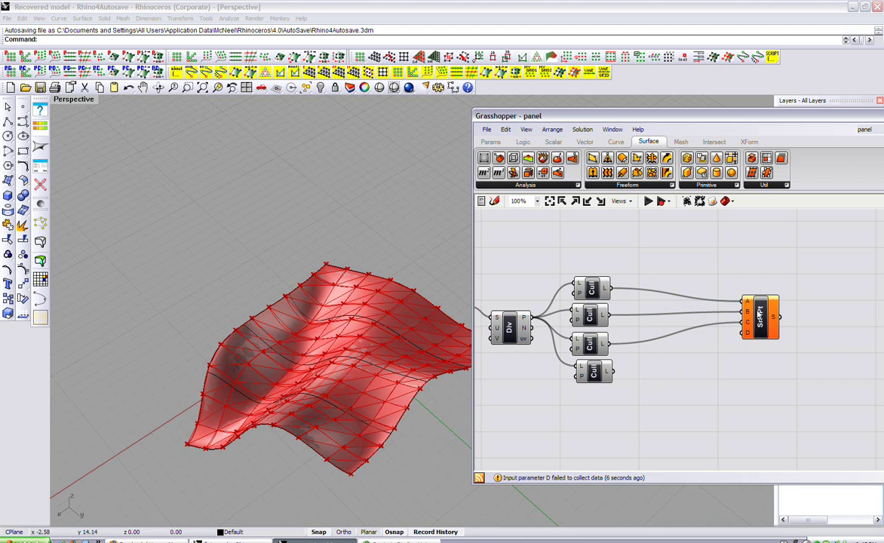
drag(759, 315, 767, 308)
click(740, 352)
click(604, 375)
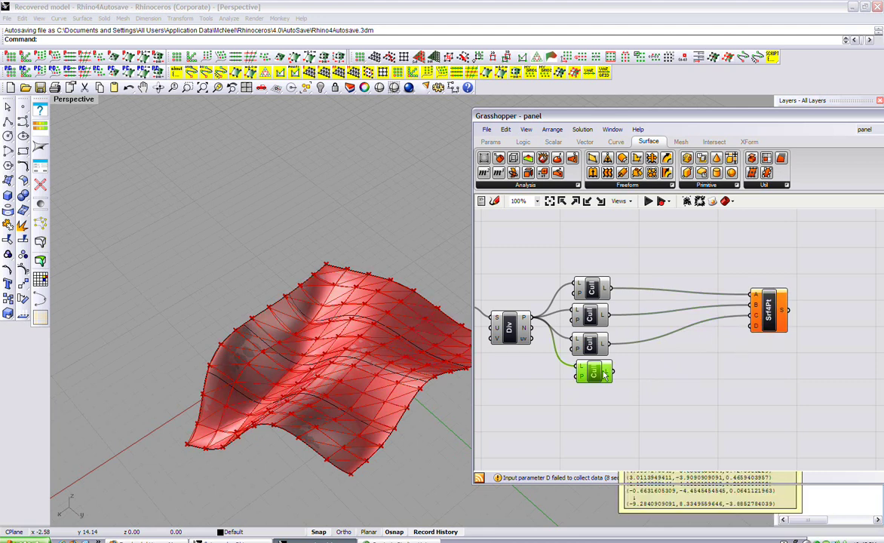
drag(603, 375, 602, 374)
click(626, 230)
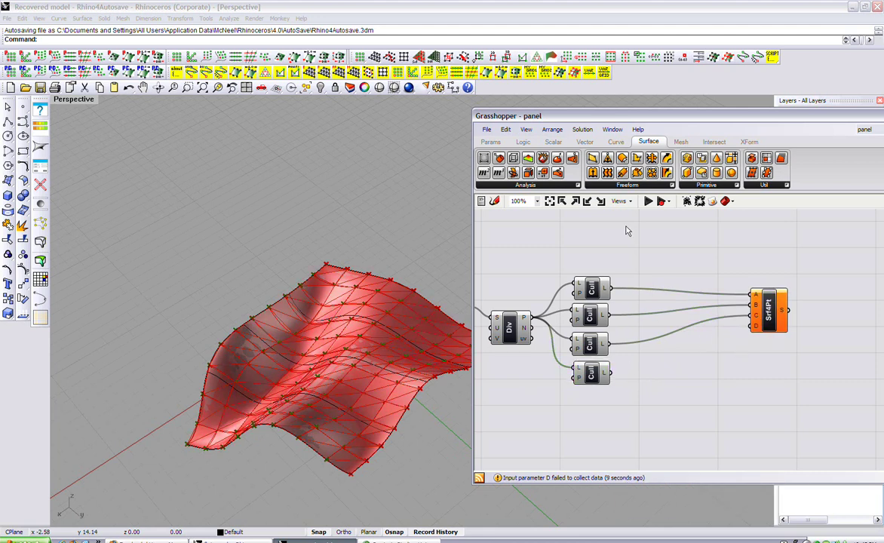
Add a Plane 3Pt component from Vector > Plane to the canvas.
scroll(567, 134, up, 1)
scroll(547, 134, up, 1)
click(638, 189)
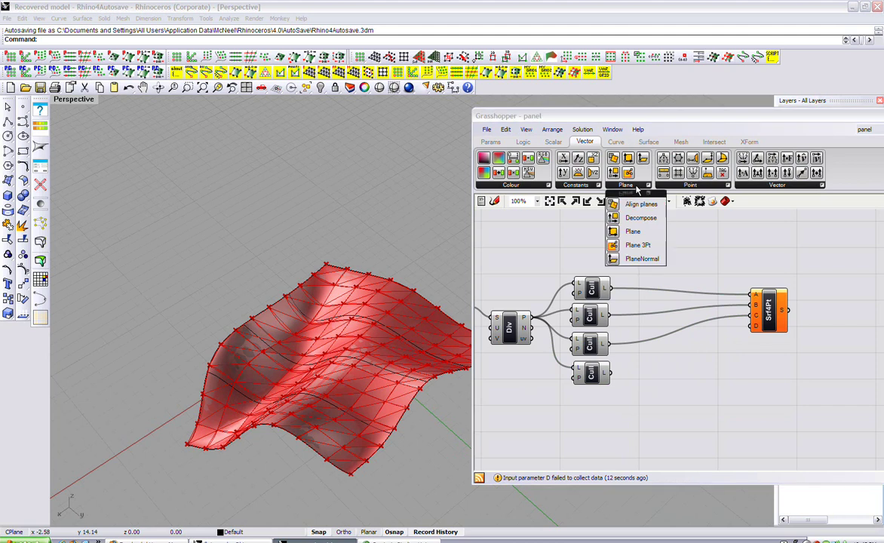
click(638, 245)
click(691, 365)
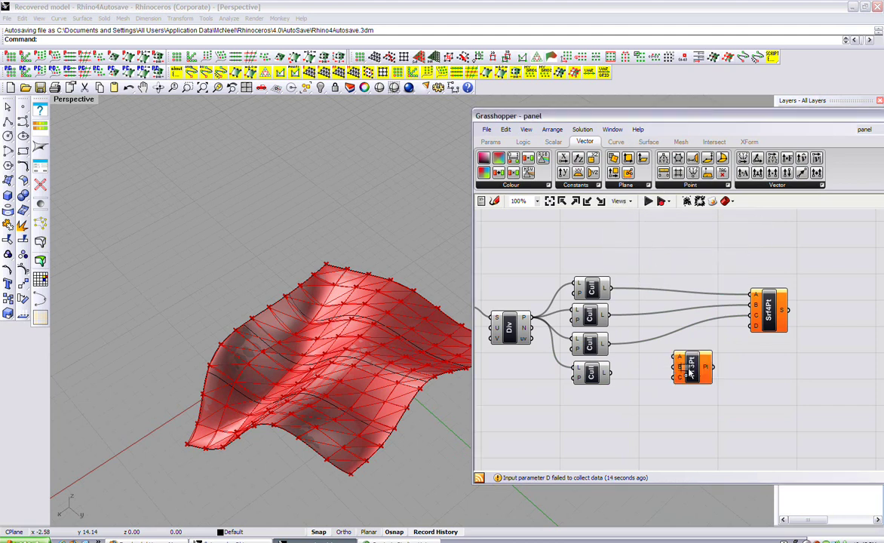
drag(707, 362, 711, 353)
Wire Cull outputs into the Plane 3Pt's A, B and C inputs and check the preview.
drag(613, 292, 683, 348)
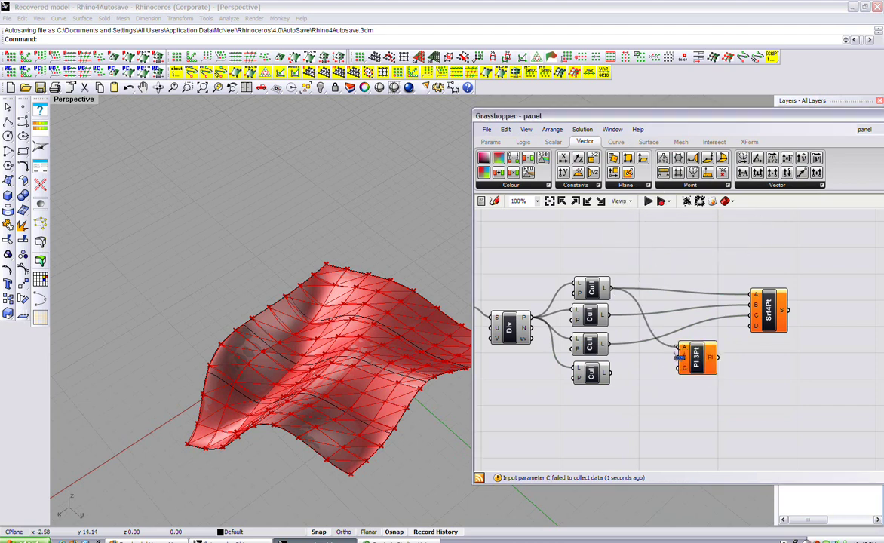
drag(611, 346, 681, 357)
mouse_move(611, 347)
mouse_down()
mouse_move(680, 368)
mouse_move(663, 358)
mouse_up()
mouse_move(317, 325)
right_down()
mouse_move(363, 392)
mouse_move(251, 419)
mouse_move(256, 292)
mouse_move(261, 330)
mouse_move(247, 329)
mouse_move(291, 282)
mouse_move(205, 290)
mouse_move(218, 305)
right_up()
scroll(294, 280, down, 5)
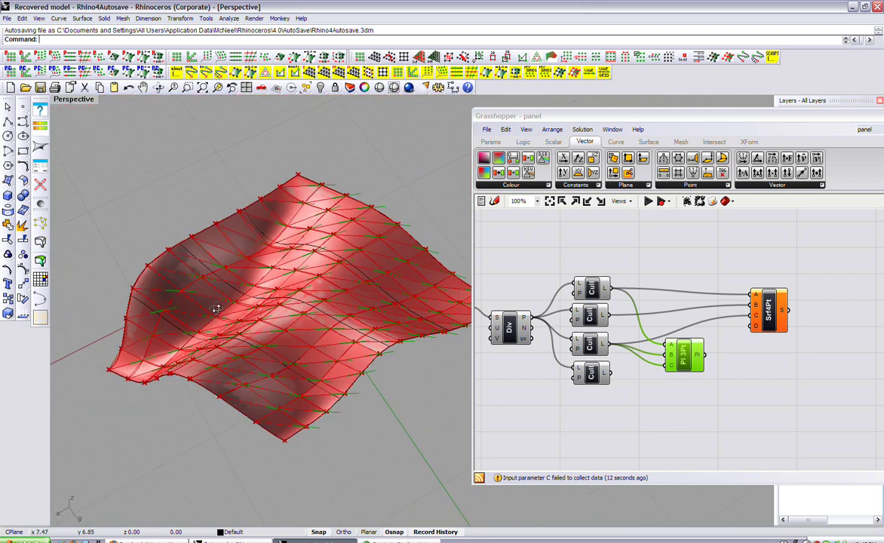
click(356, 243)
drag(604, 315, 671, 367)
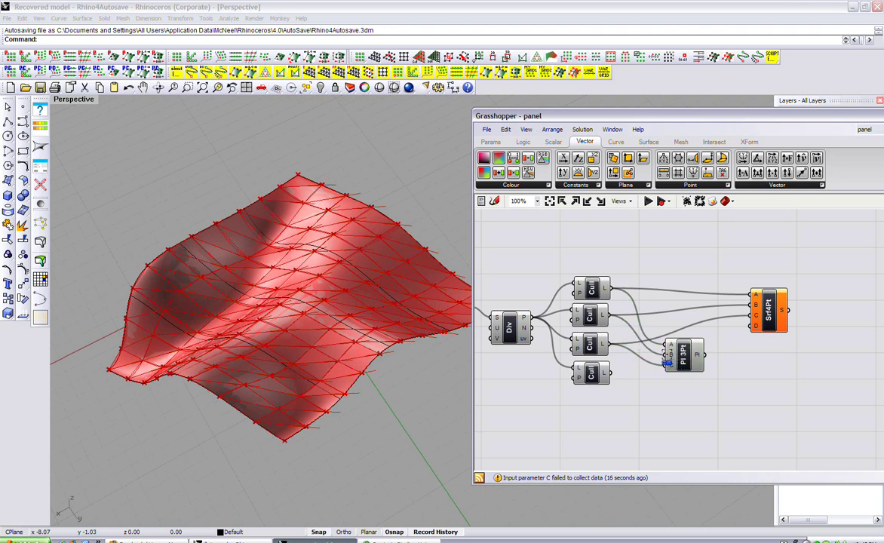
mouse_move(329, 375)
right_down()
mouse_move(258, 328)
mouse_move(349, 361)
mouse_move(361, 341)
right_up()
Lower the U and V division sliders to about 7 and 3.
right_drag(498, 355, 621, 363)
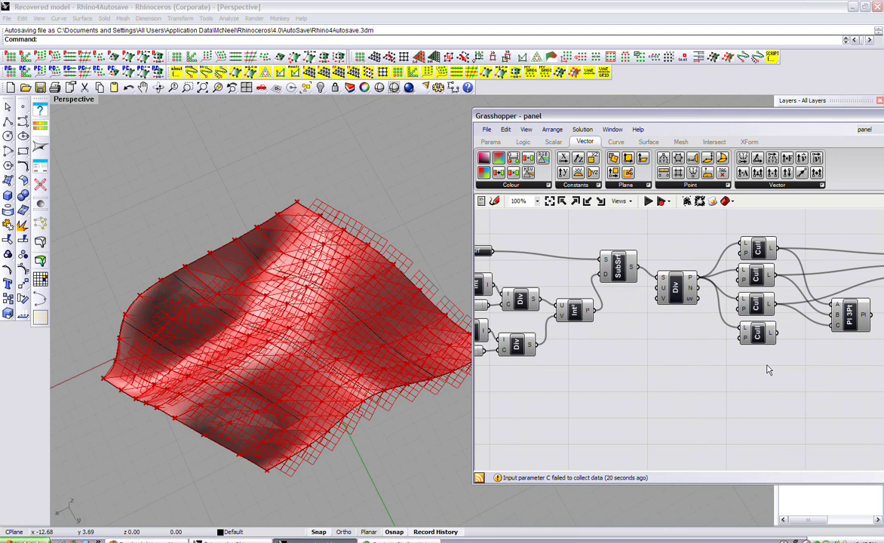
drag(647, 380, 636, 379)
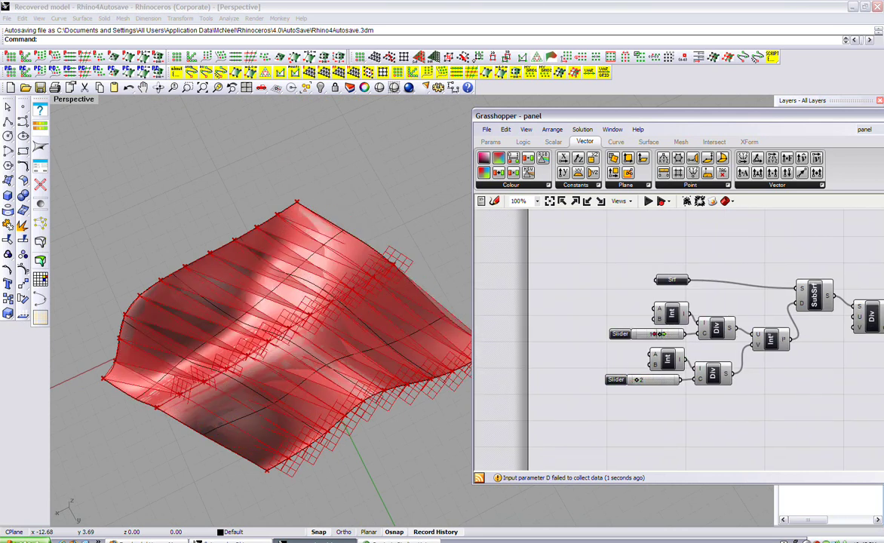
drag(658, 333, 655, 334)
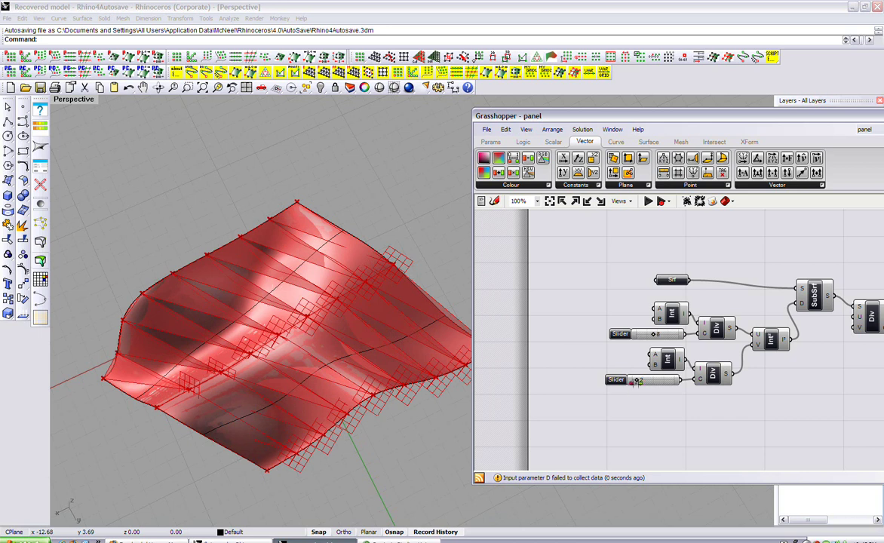
drag(641, 382, 640, 379)
click(373, 213)
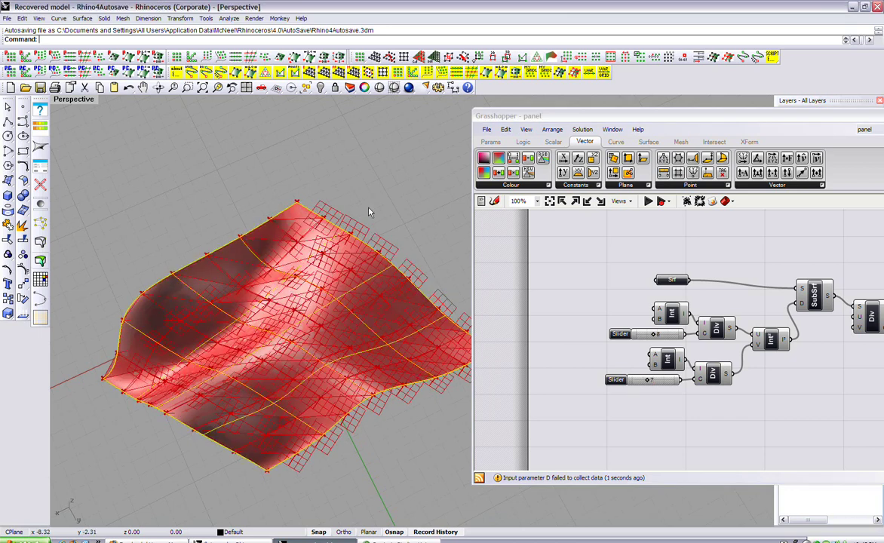
drag(647, 380, 640, 380)
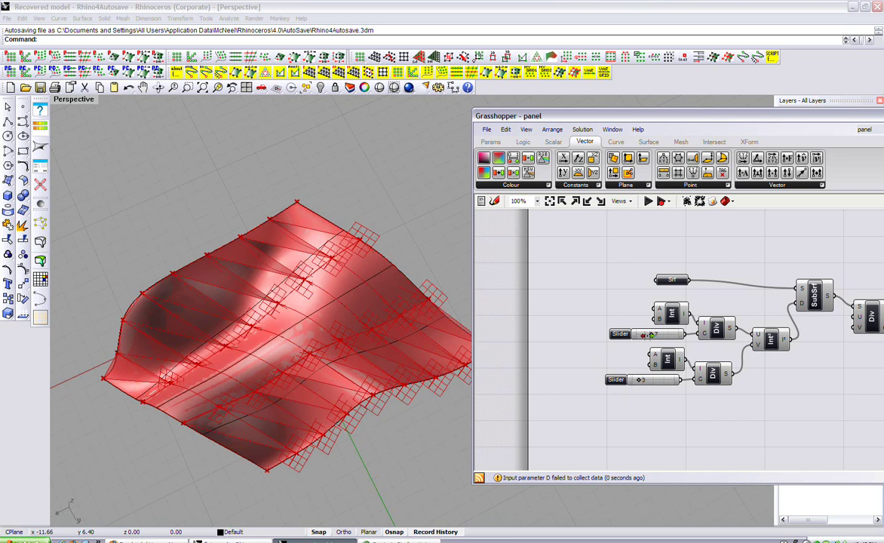
mouse_move(760, 388)
right_down()
mouse_move(527, 390)
mouse_move(560, 390)
right_up()
Add a Plane CP component fed by the Plane 3Pt planes and the fourth Cull points.
drag(662, 309, 695, 317)
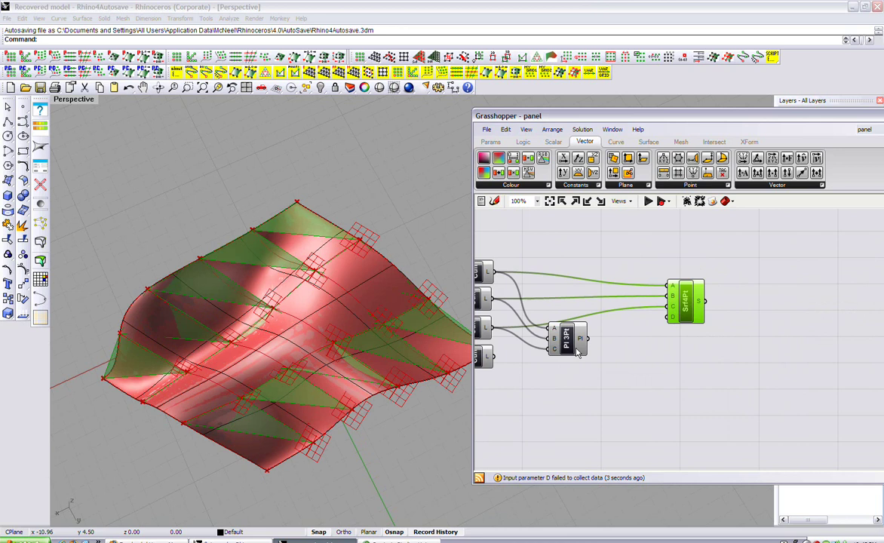
drag(572, 347, 589, 343)
click(538, 347)
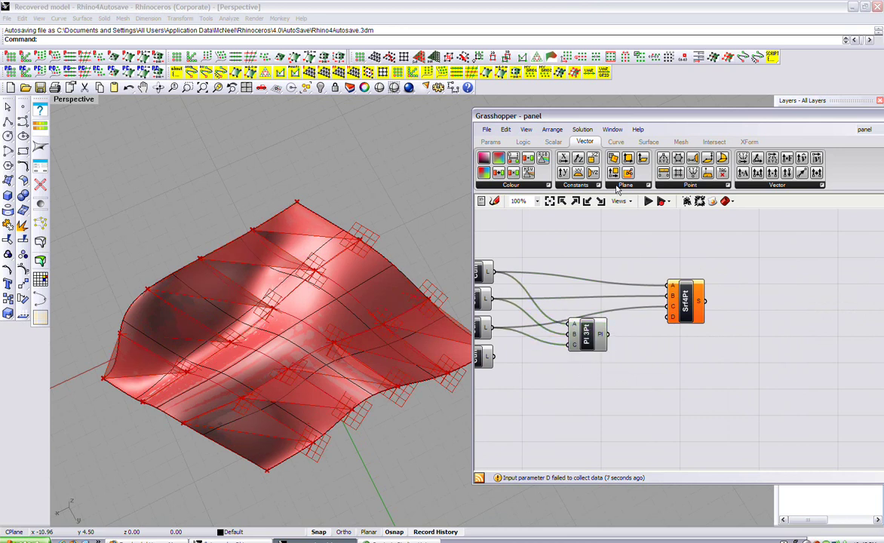
click(706, 185)
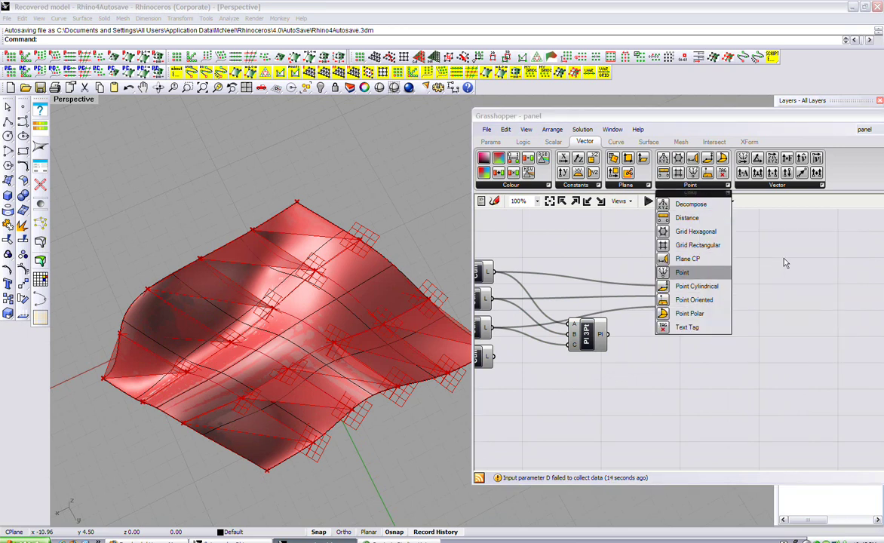
mouse_move(683, 258)
mouse_down()
mouse_move(623, 450)
mouse_move(672, 369)
mouse_move(638, 369)
mouse_up()
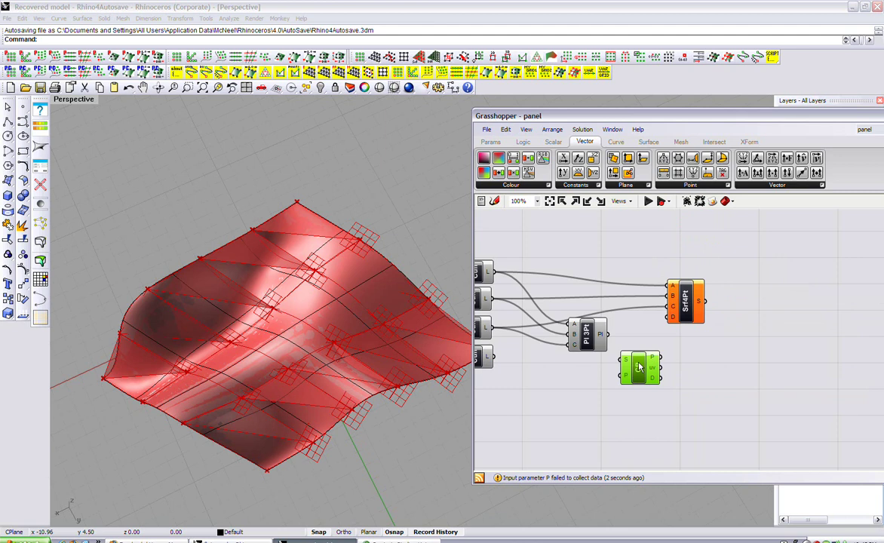
mouse_move(638, 368)
mouse_down()
mouse_move(638, 358)
mouse_move(652, 368)
mouse_up()
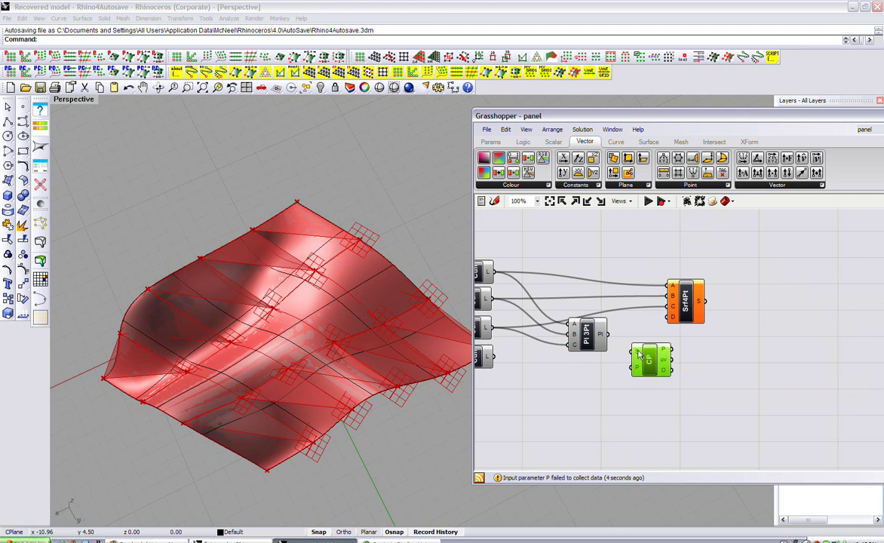
mouse_move(492, 357)
mouse_down()
mouse_move(634, 350)
mouse_move(634, 368)
mouse_move(645, 354)
mouse_up()
drag(679, 311, 700, 302)
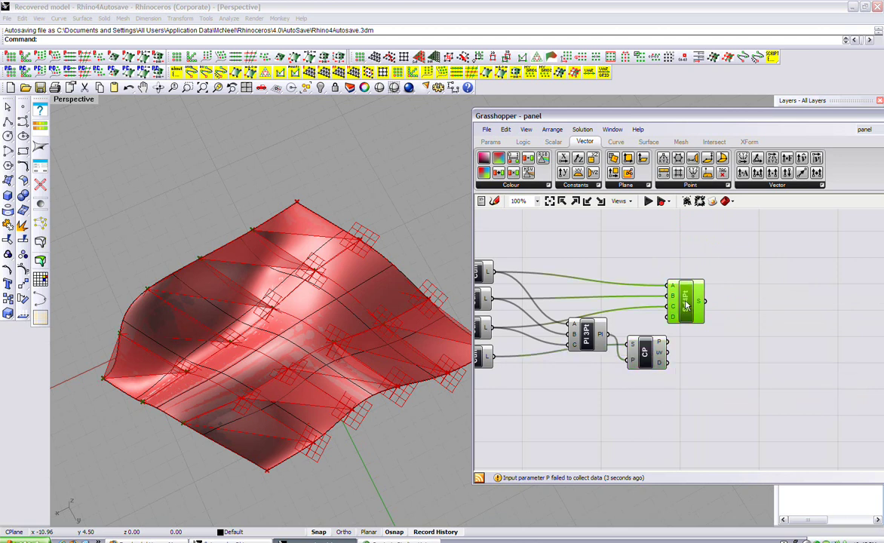
click(646, 352)
Orbit the model and preview the current four-point surfaces on the freeform surface.
mouse_move(306, 426)
right_down()
mouse_move(370, 395)
mouse_move(389, 393)
mouse_move(391, 410)
right_up()
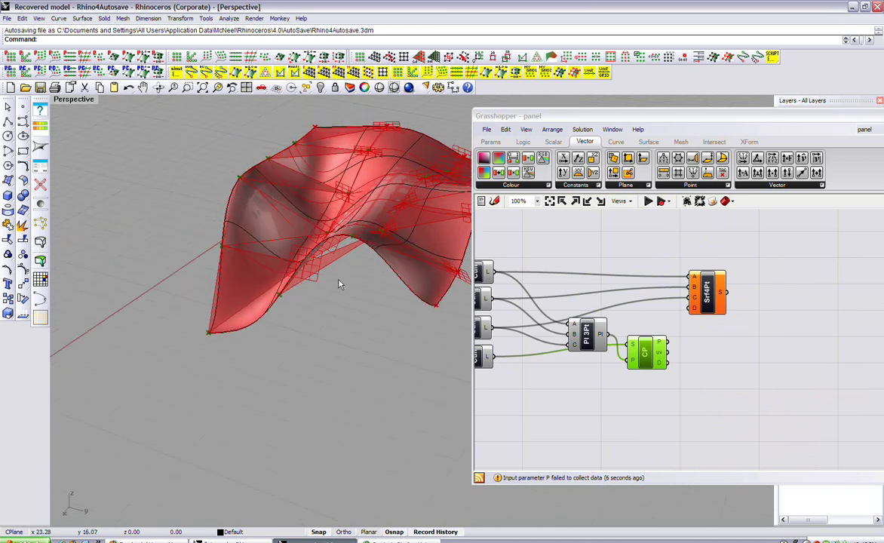
mouse_move(340, 284)
right_down()
mouse_move(357, 288)
mouse_move(366, 324)
mouse_move(352, 330)
right_up()
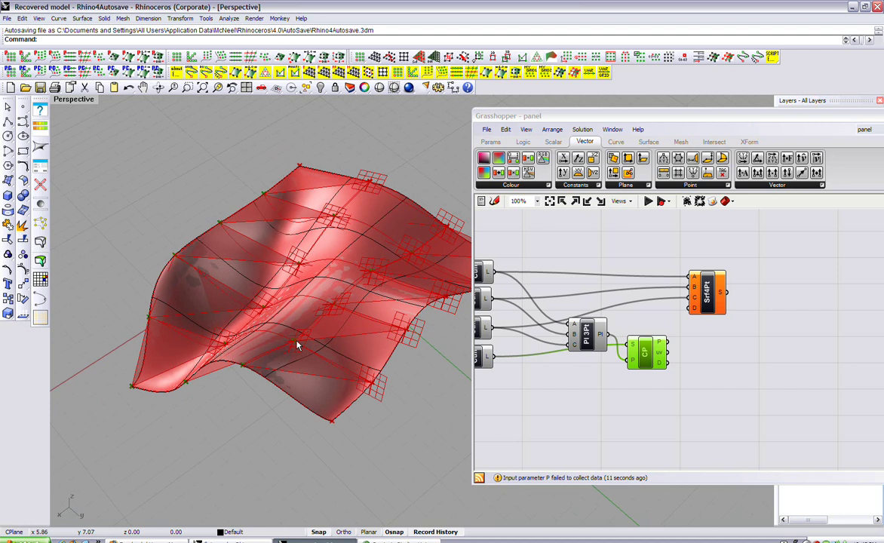
click(696, 345)
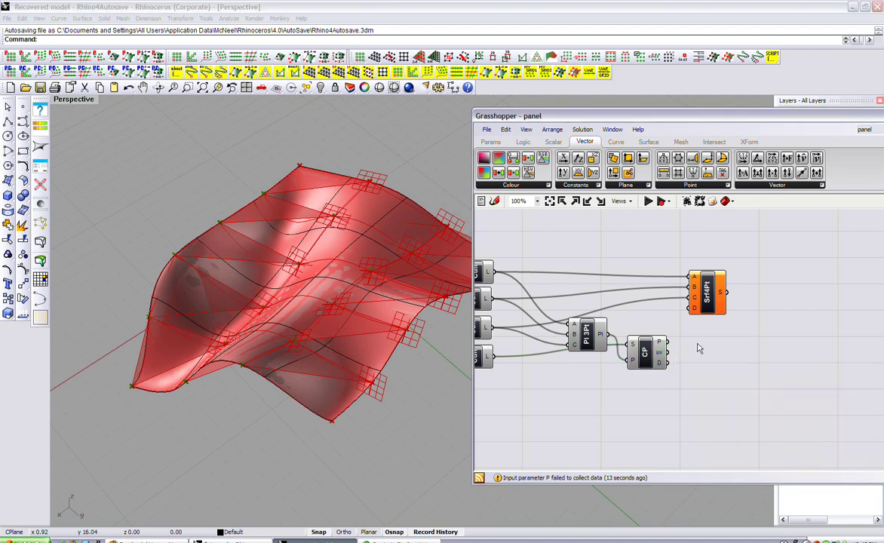
click(722, 290)
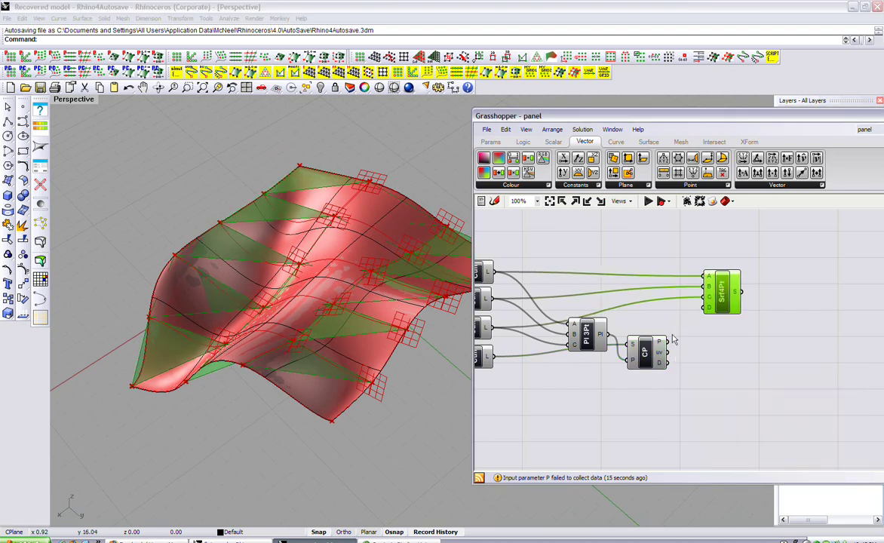
click(643, 287)
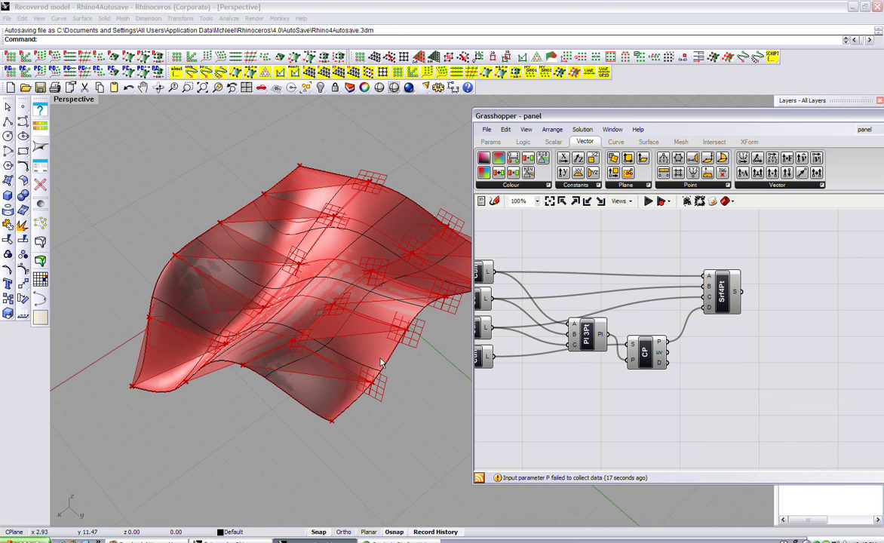
mouse_move(381, 362)
right_down()
mouse_move(371, 363)
mouse_move(407, 354)
right_up()
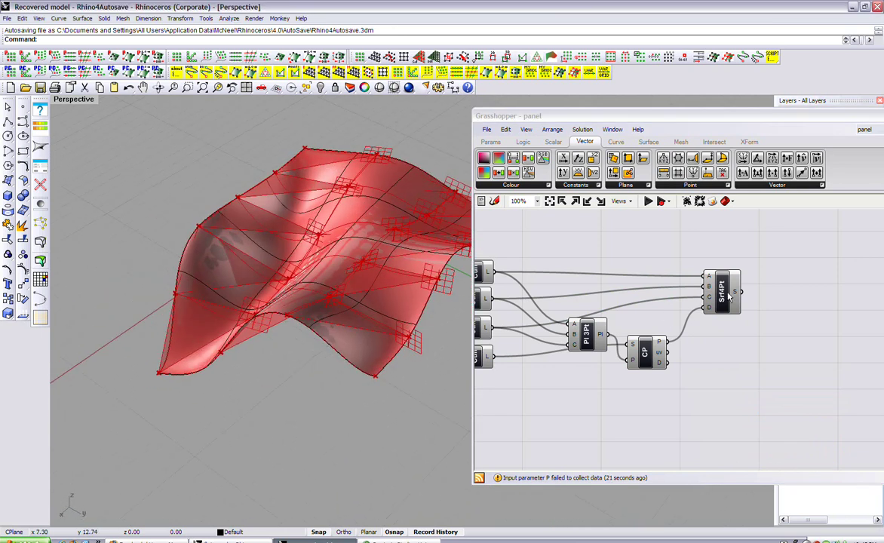
Reposition the 4Point Surface component on the canvas.
click(740, 299)
drag(739, 299, 742, 297)
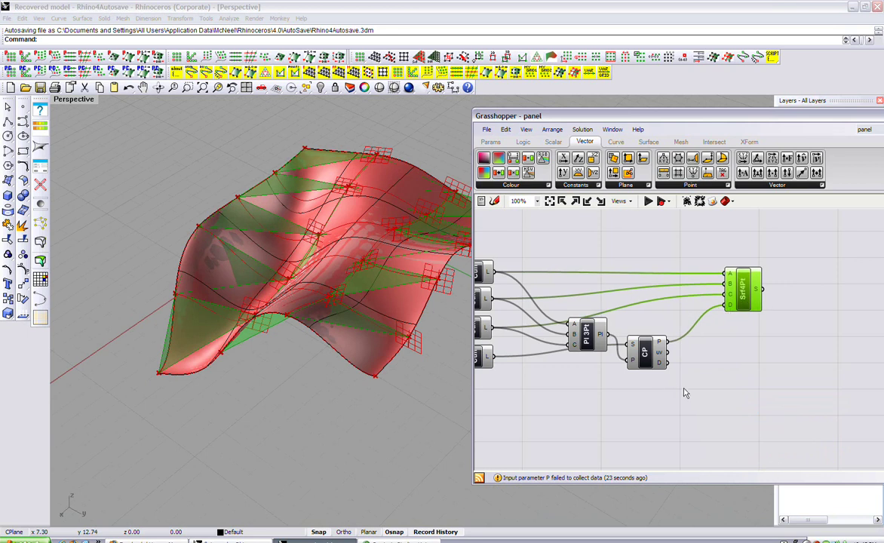
mouse_move(257, 355)
right_down()
mouse_move(260, 257)
mouse_move(256, 276)
mouse_move(213, 313)
right_up()
click(755, 299)
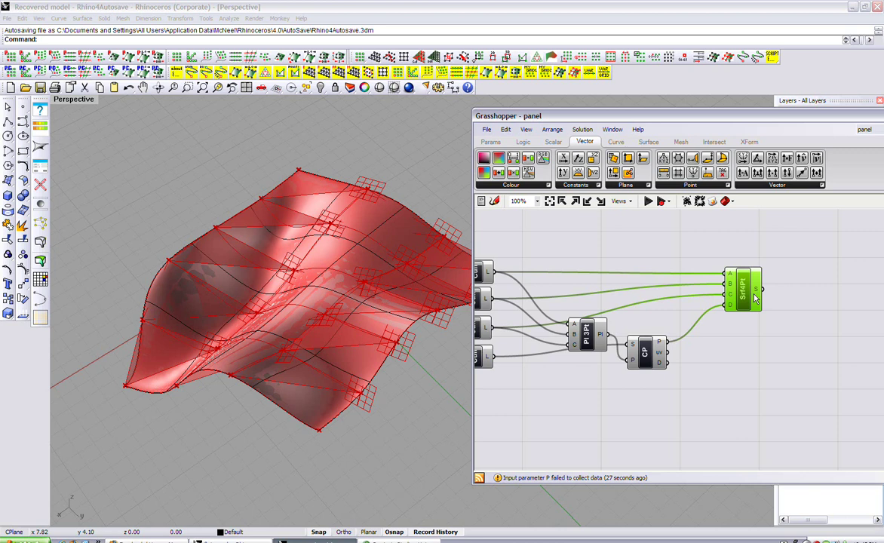
drag(754, 299, 774, 316)
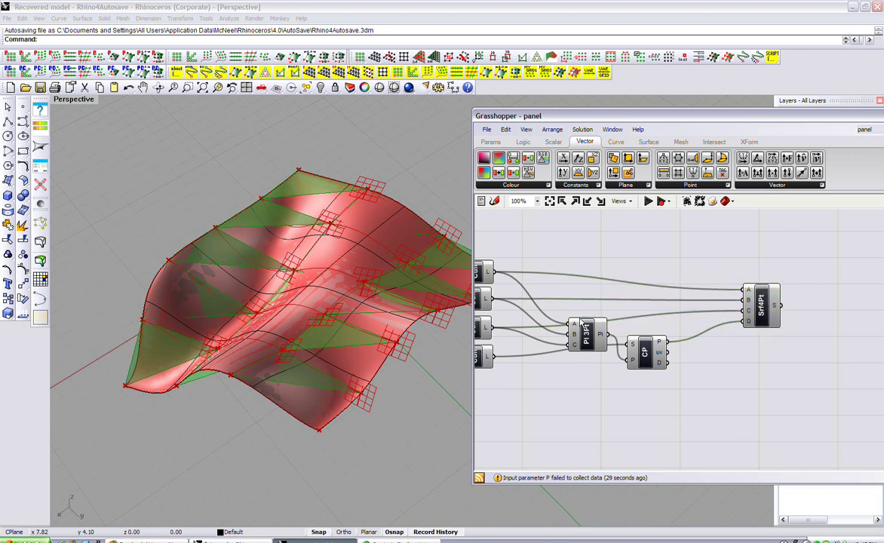
click(684, 295)
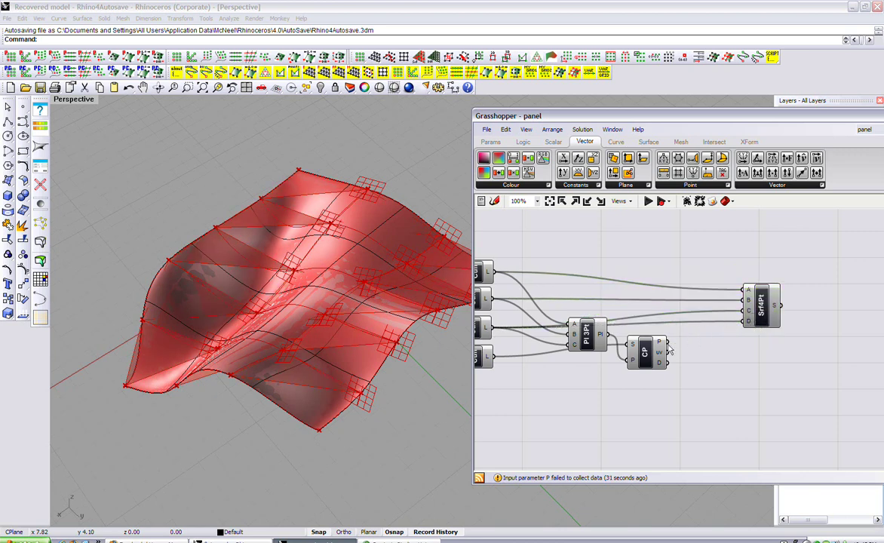
Feed Plane CP's projected points into the 4Point Surface's D input for flat quad panels.
drag(669, 342, 744, 322)
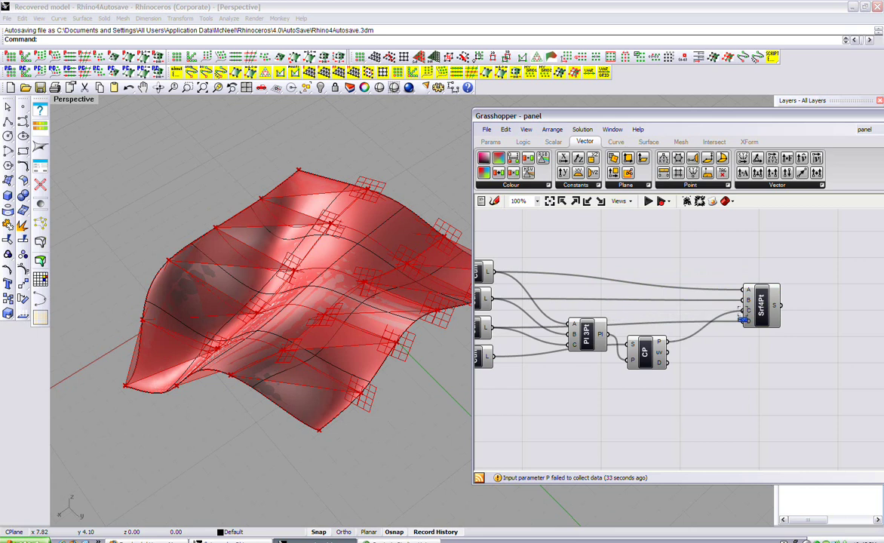
mouse_move(405, 328)
right_down()
mouse_move(347, 357)
mouse_move(301, 329)
mouse_move(415, 307)
mouse_move(317, 335)
mouse_move(320, 351)
mouse_move(336, 291)
mouse_move(359, 282)
mouse_move(424, 322)
right_up()
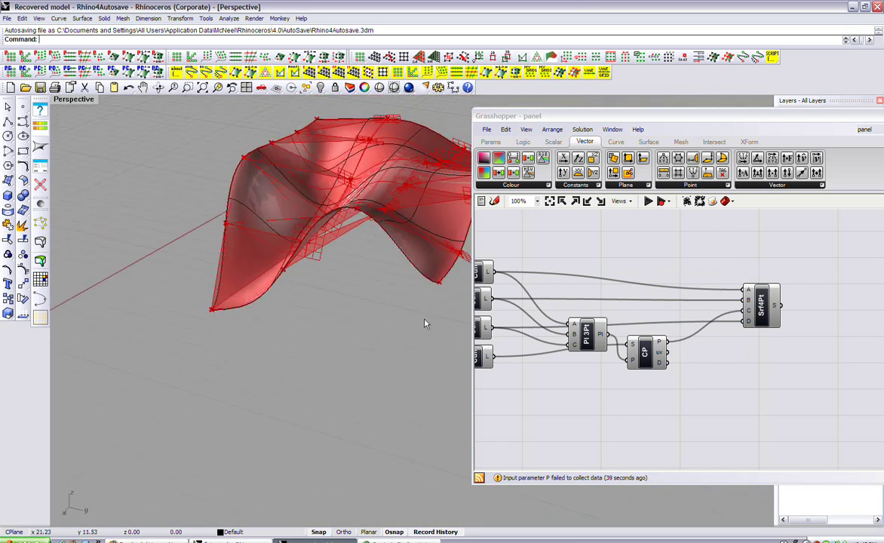
click(645, 361)
mouse_move(390, 274)
right_down()
mouse_move(355, 281)
mouse_move(383, 318)
mouse_move(344, 283)
mouse_move(363, 302)
mouse_move(332, 313)
right_up()
Turn off the preview of the source surface component in Grasshopper.
right_drag(592, 313, 815, 343)
right_drag(528, 302, 694, 332)
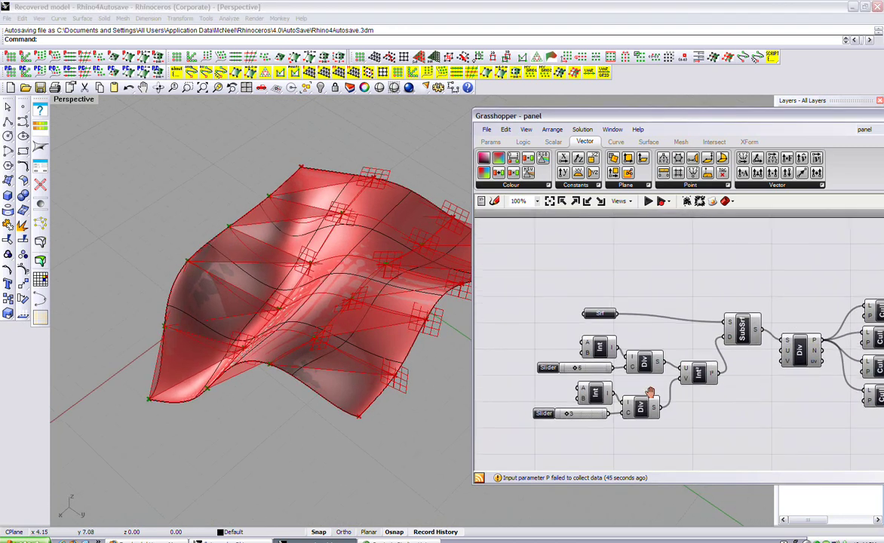
right_click(736, 328)
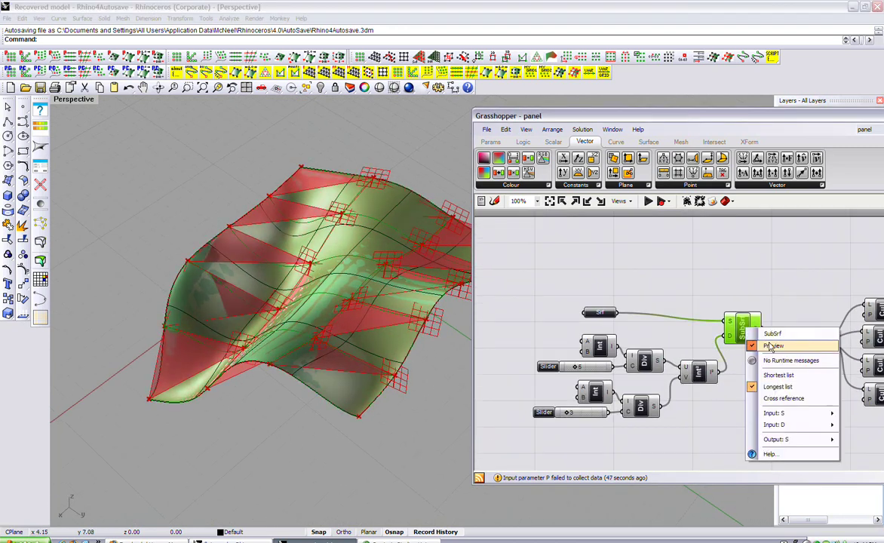
click(706, 317)
right_drag(673, 332, 643, 332)
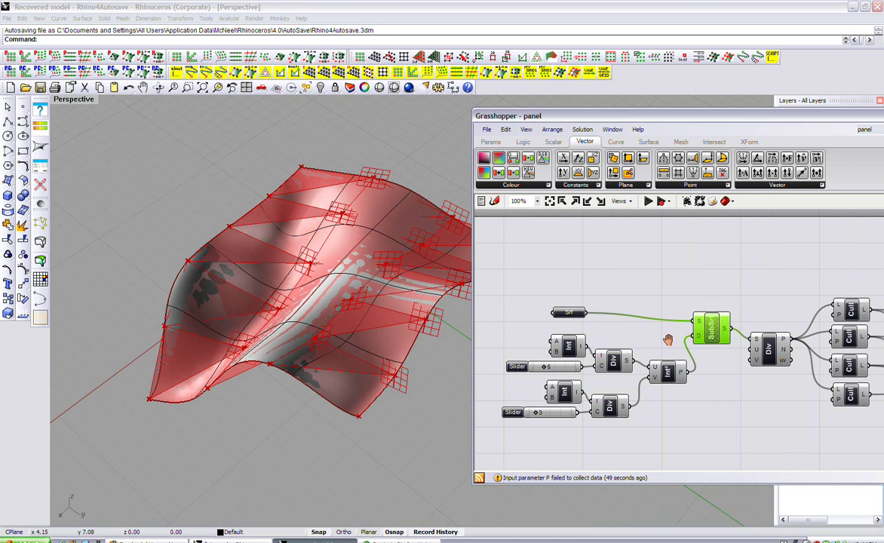
right_click(578, 313)
click(608, 333)
Select the freeform surface in the Rhino viewport and hide it.
right_drag(830, 332, 611, 332)
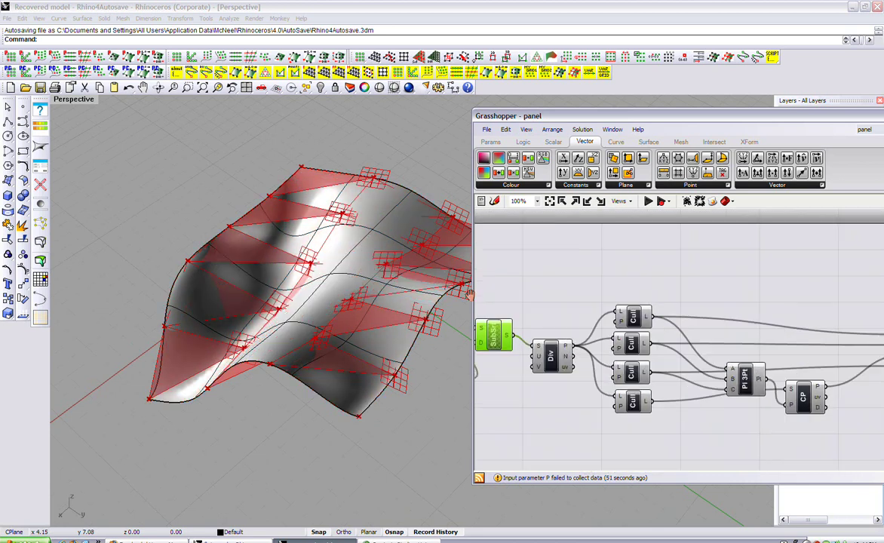
mouse_move(868, 325)
right_down()
mouse_move(804, 325)
mouse_move(830, 342)
right_up()
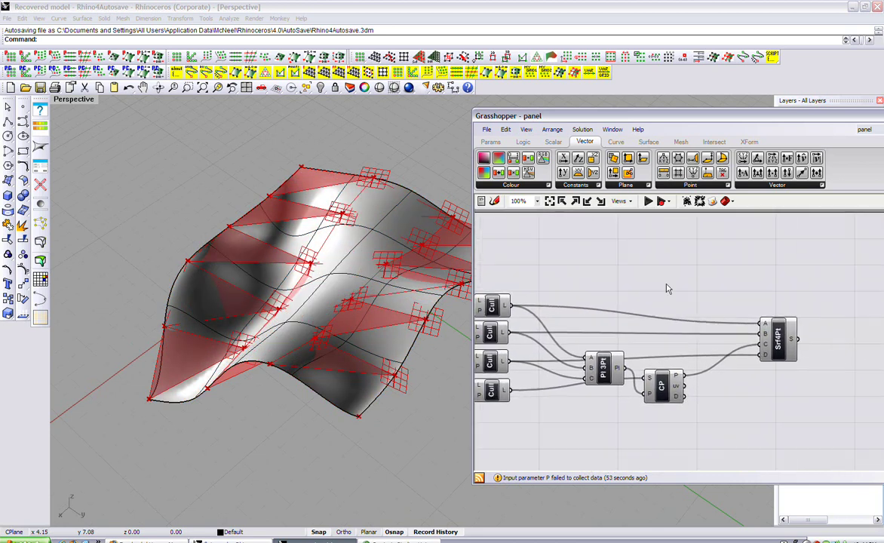
scroll(577, 275, down, 2)
scroll(424, 333, up, 1)
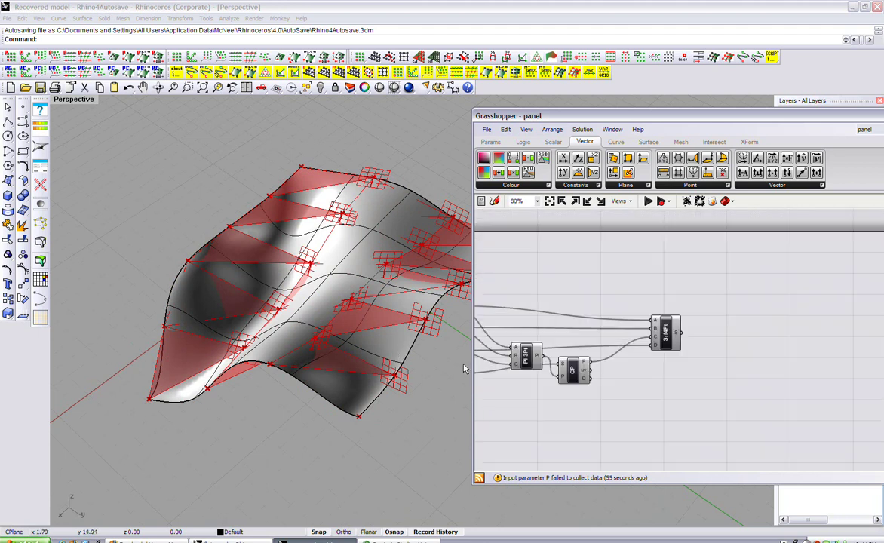
scroll(553, 372, up, 1)
click(385, 404)
scroll(387, 359, down, 3)
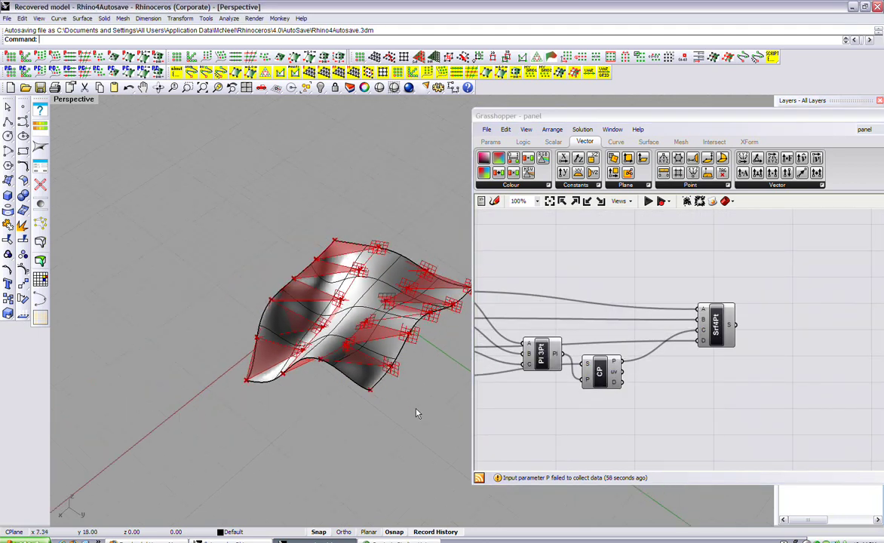
key(ctrl+a)
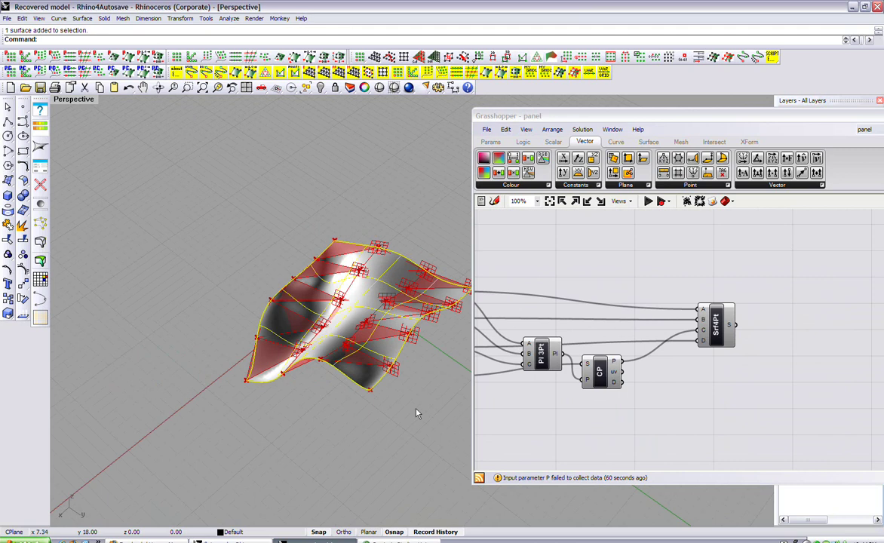
key(Return)
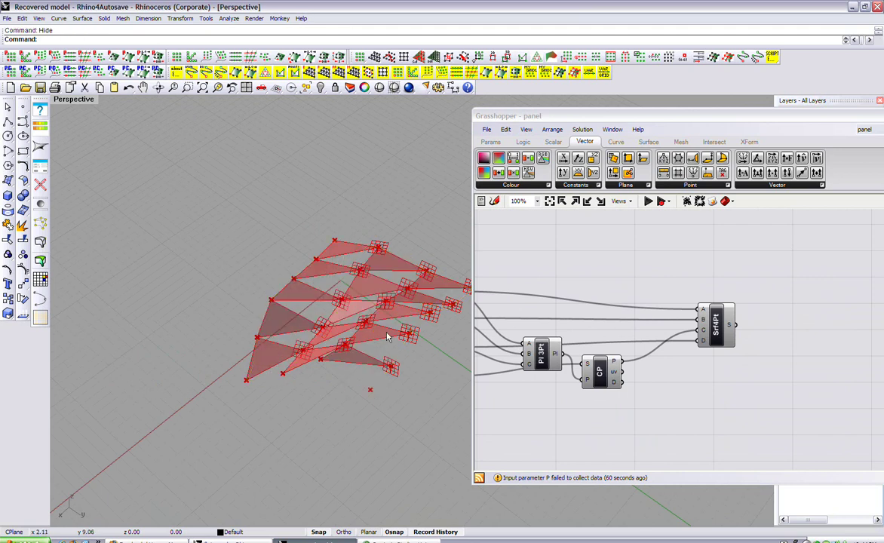
Orbit around the remaining panels and bring the four Cull components into view.
right_drag(417, 413, 377, 389)
scroll(378, 388, up, 2)
click(600, 371)
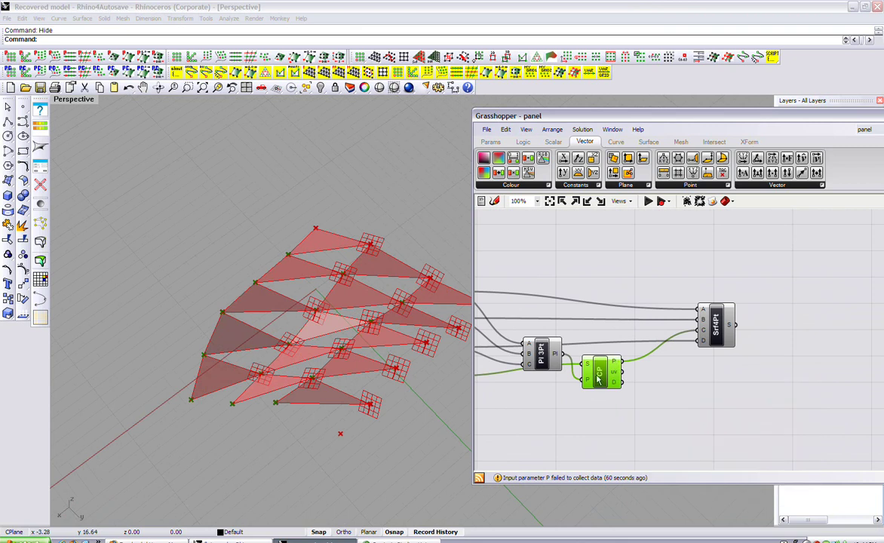
click(667, 390)
right_drag(483, 340, 587, 351)
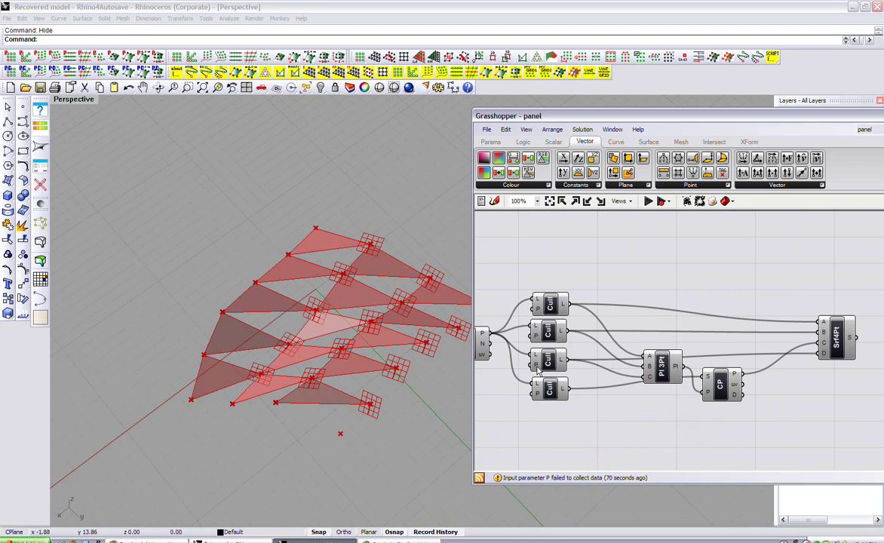
Edit the Cull pattern's Boolean collection to False, False, True, False and apply it.
right_click(537, 392)
click(579, 454)
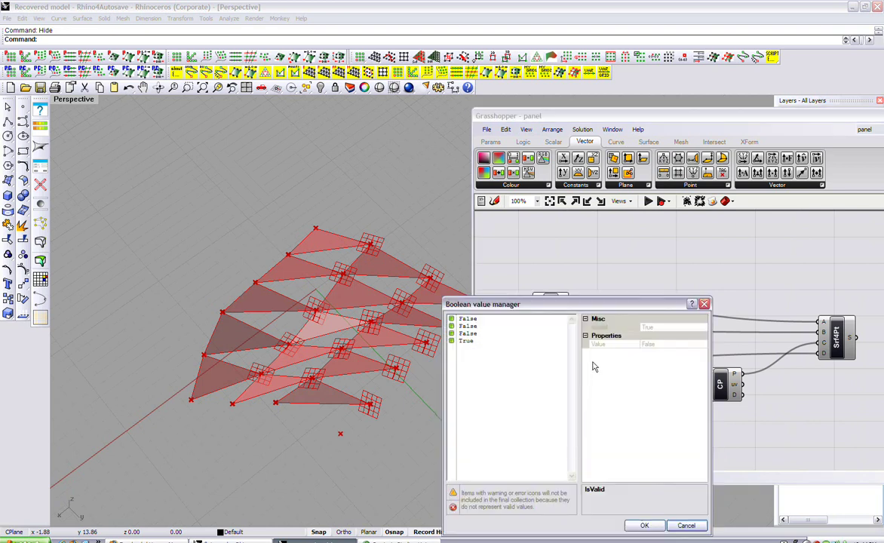
click(468, 333)
text(1)
key(Down)
key(Home)
key(shift+End)
text(0)
click(644, 525)
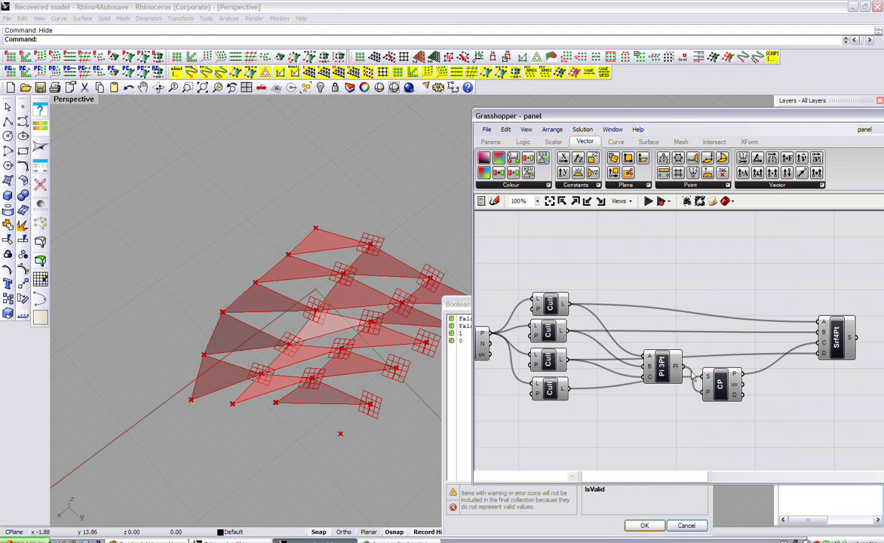
mouse_move(332, 419)
right_down()
mouse_move(302, 426)
mouse_move(282, 391)
mouse_move(379, 335)
mouse_move(392, 312)
mouse_move(357, 386)
mouse_move(339, 375)
mouse_move(362, 316)
mouse_move(355, 357)
mouse_move(371, 312)
right_up()
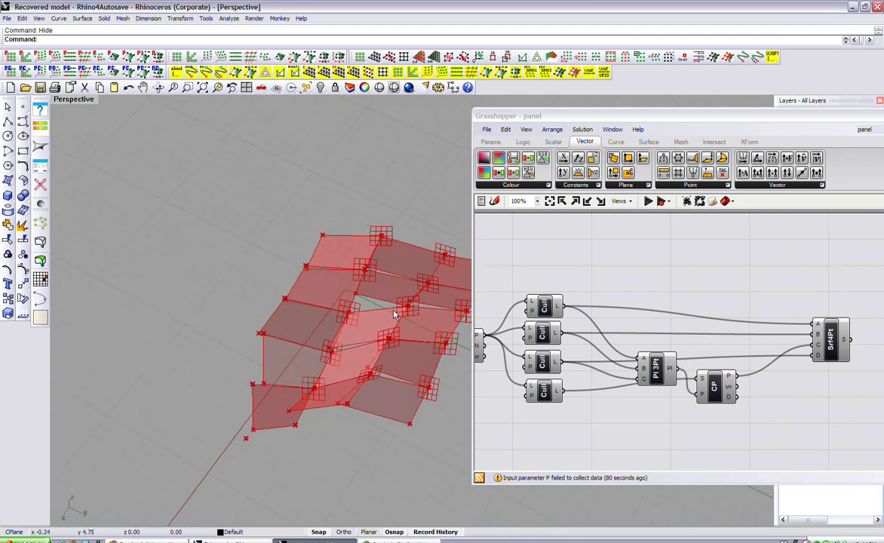
Duplicate the Srf4Pt four-point surface component and place the copy lower down.
right_drag(766, 398, 758, 301)
scroll(717, 354, down, 1)
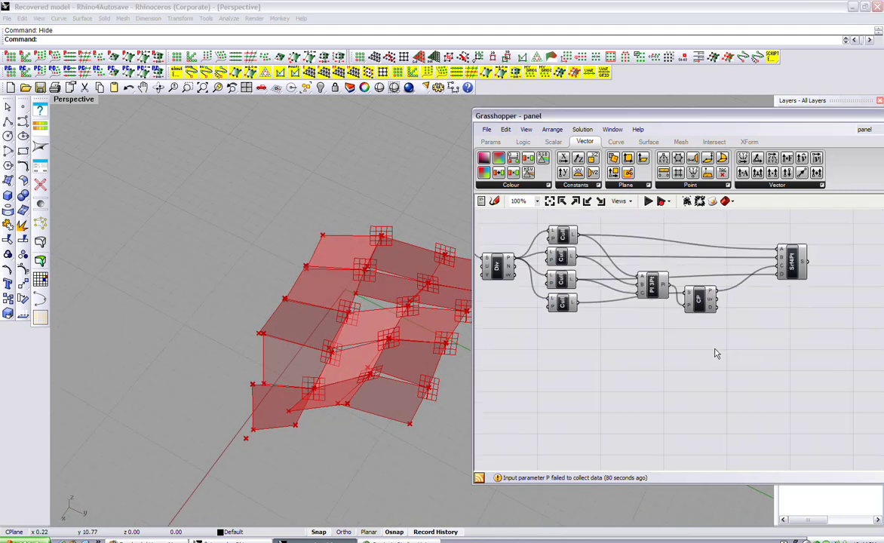
scroll(655, 411, down, 1)
click(764, 280)
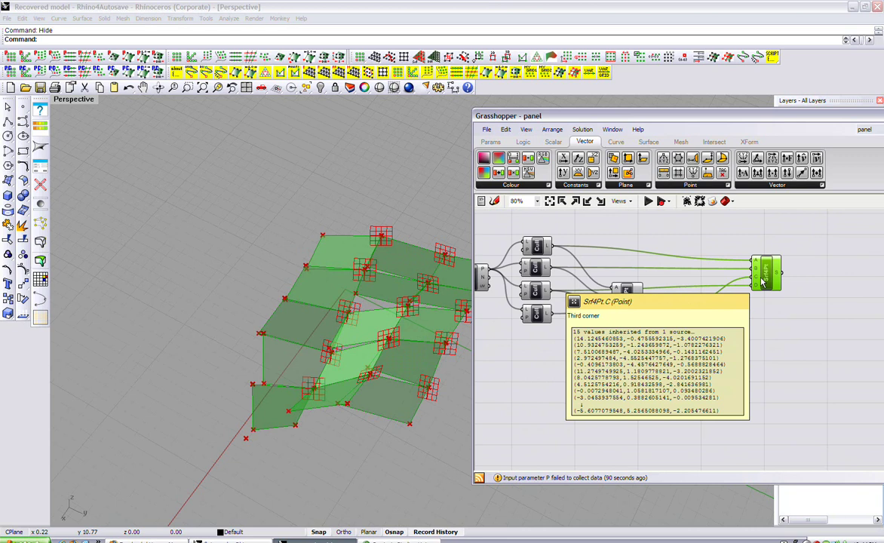
alt+drag(764, 281, 728, 375)
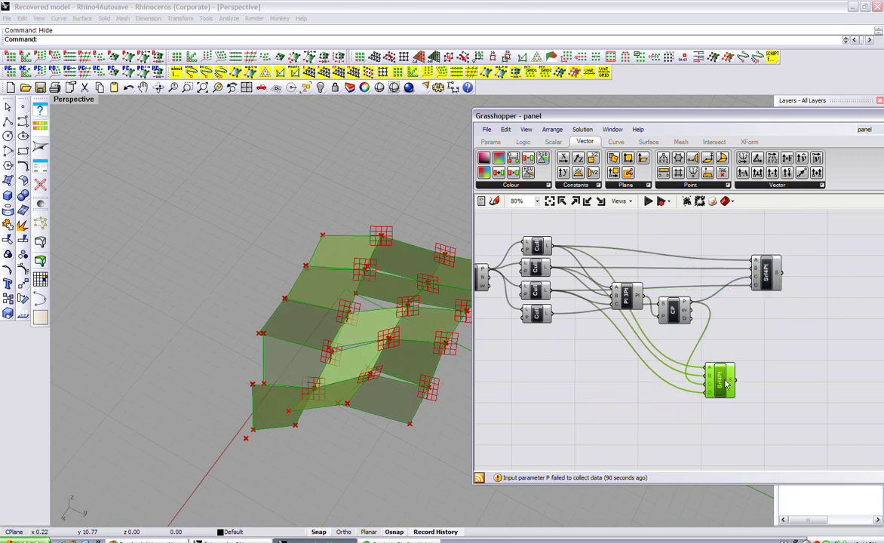
click(713, 355)
right_drag(645, 355, 603, 348)
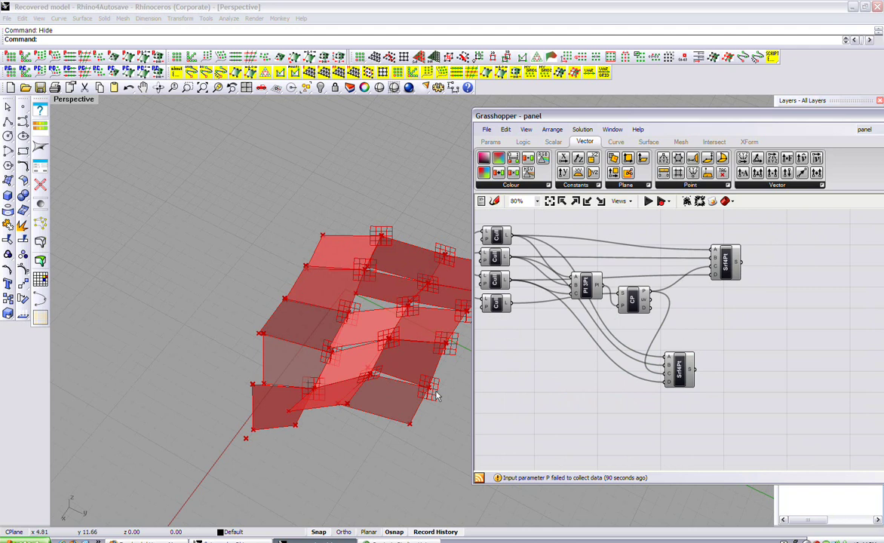
Check the CP and Cull components, then disconnect the copy's second corner input.
mouse_move(390, 378)
right_down()
mouse_move(606, 296)
mouse_move(653, 295)
right_up()
click(647, 302)
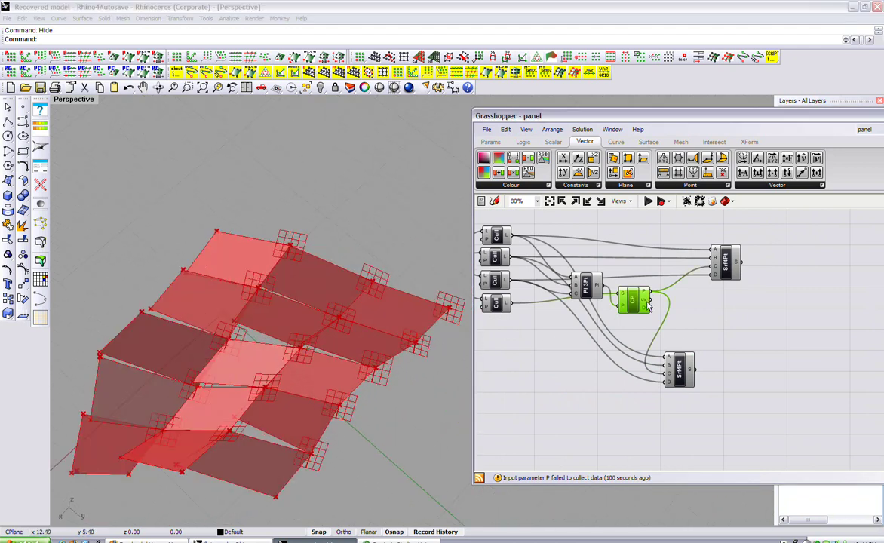
right_drag(577, 398, 589, 394)
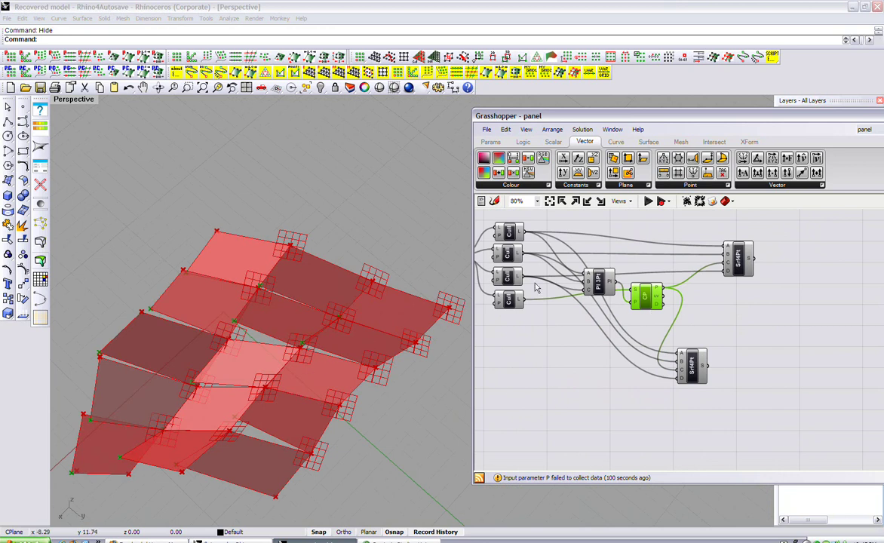
click(514, 236)
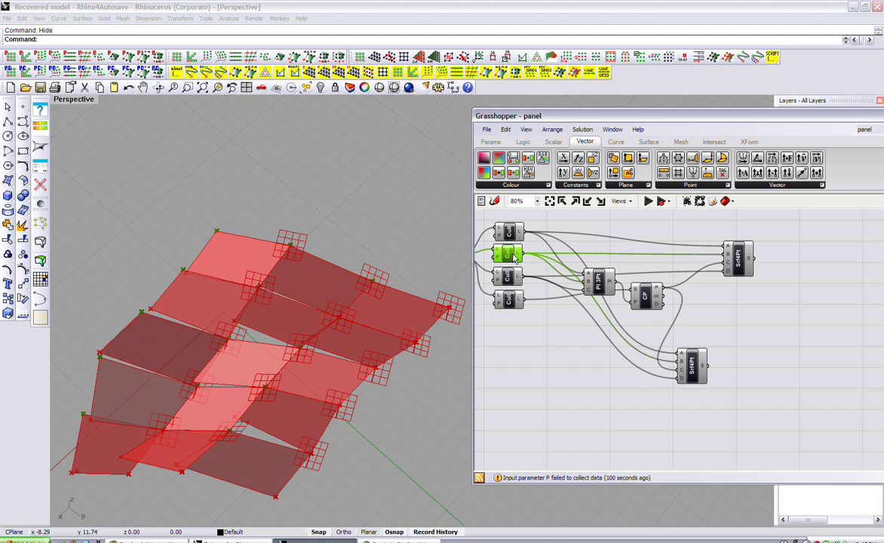
click(517, 280)
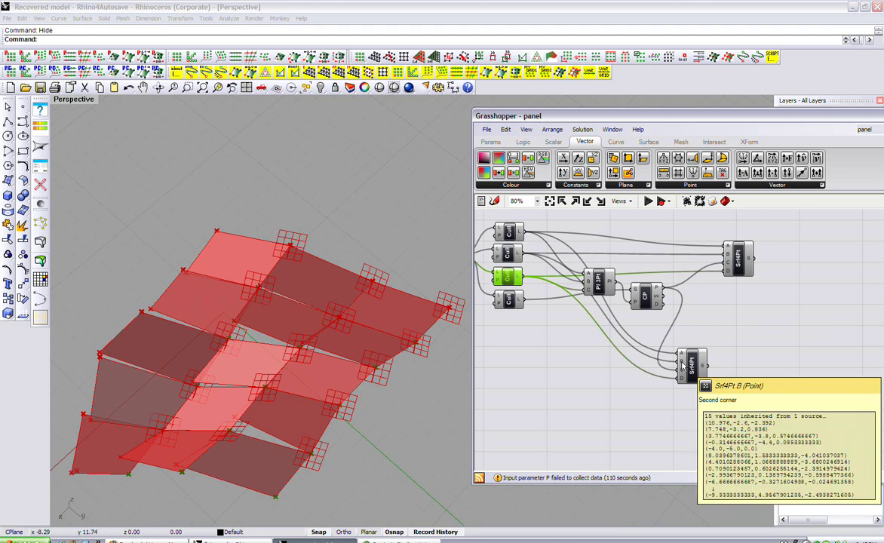
right_click(683, 364)
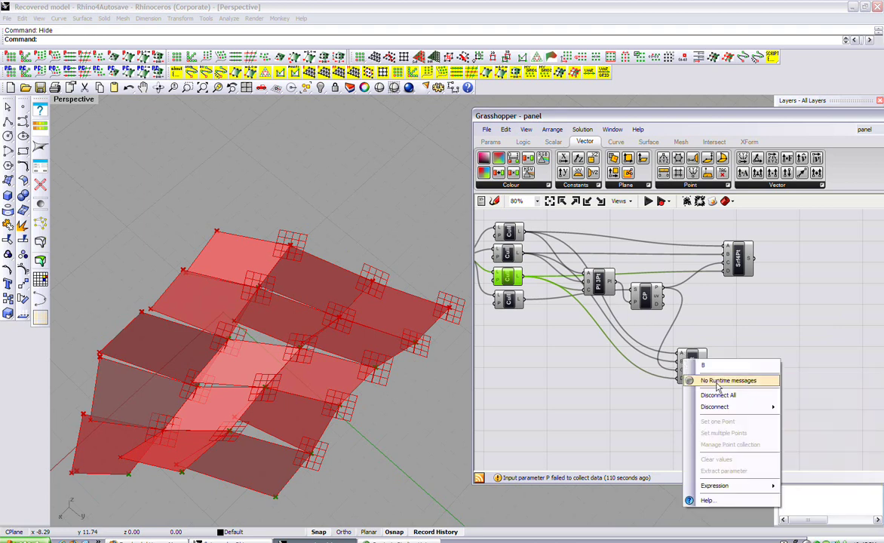
click(702, 368)
Rewire the copy's second corner to a point list and disconnect its fourth corner.
right_drag(384, 330, 355, 327)
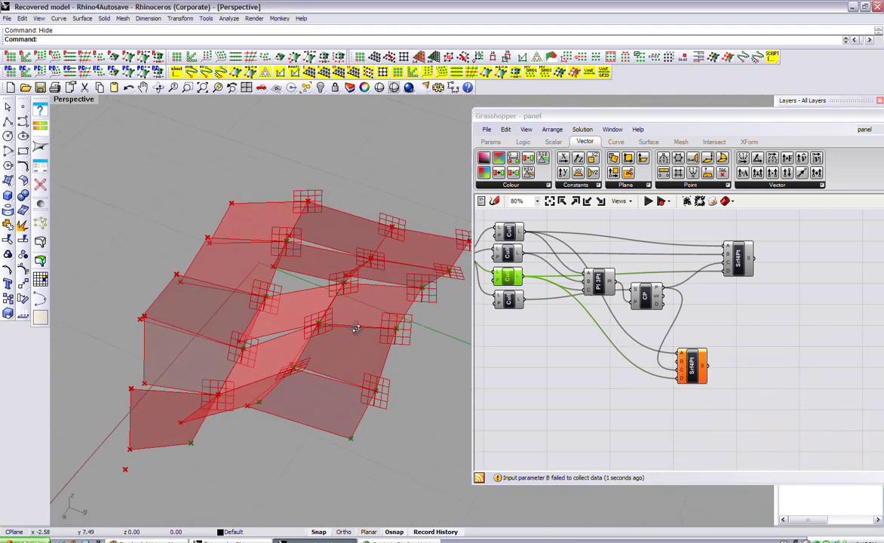
right_click(627, 324)
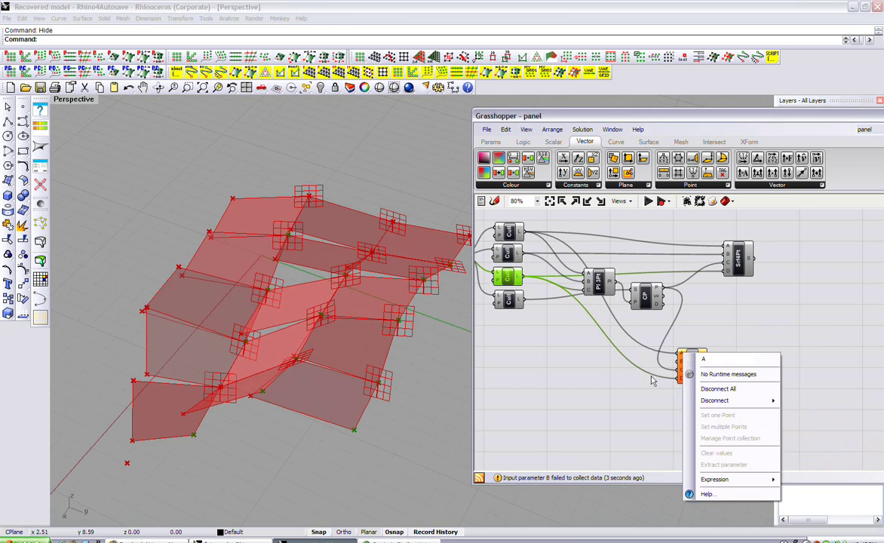
click(597, 346)
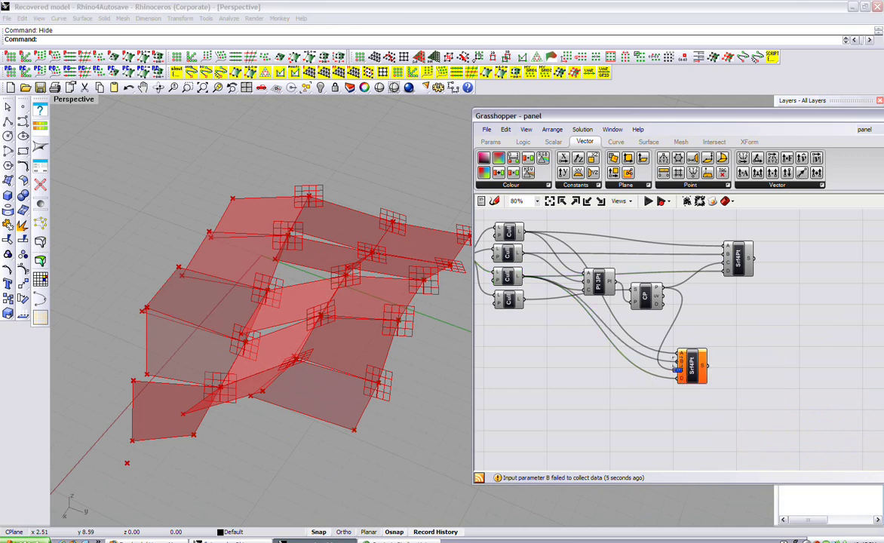
drag(678, 361, 613, 282)
right_drag(600, 395, 596, 393)
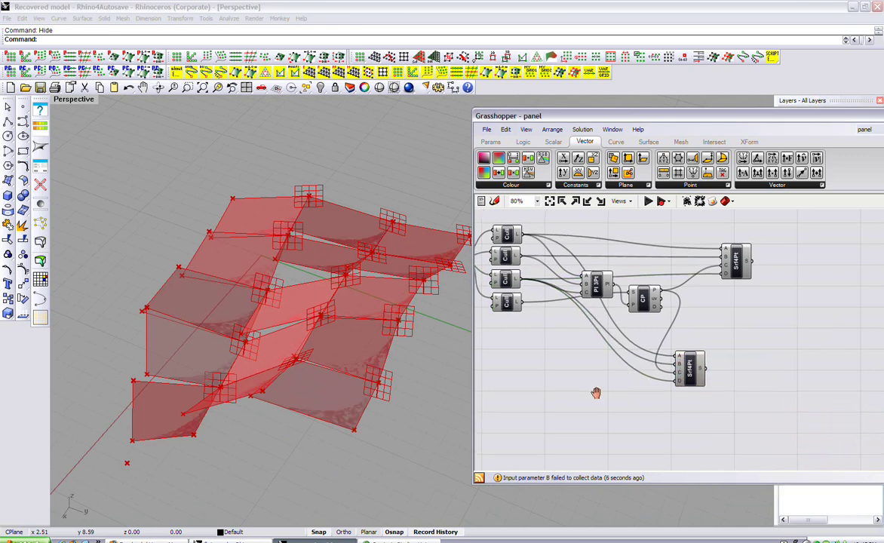
right_click(679, 385)
click(705, 420)
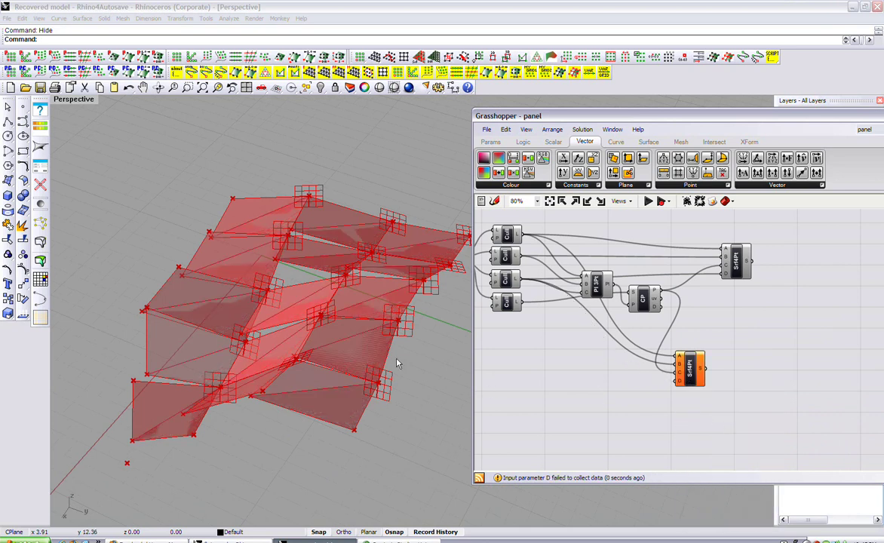
Wire the lower Cull output and the CP output into the copy's corners.
right_drag(372, 347, 347, 318)
click(561, 302)
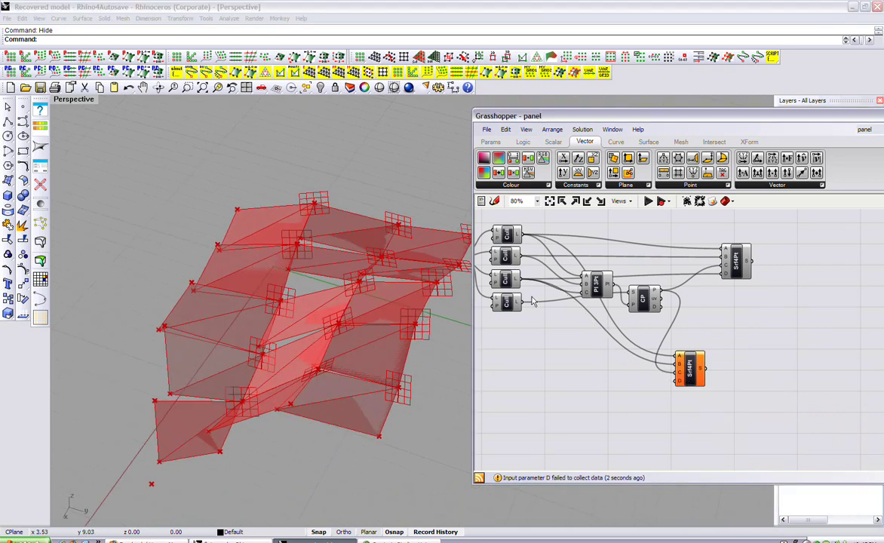
drag(522, 302, 677, 370)
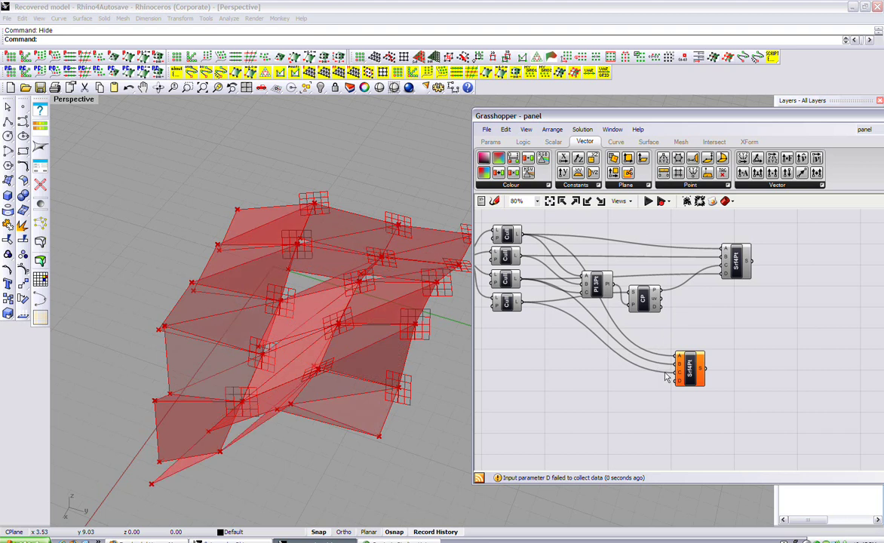
right_drag(454, 423, 351, 365)
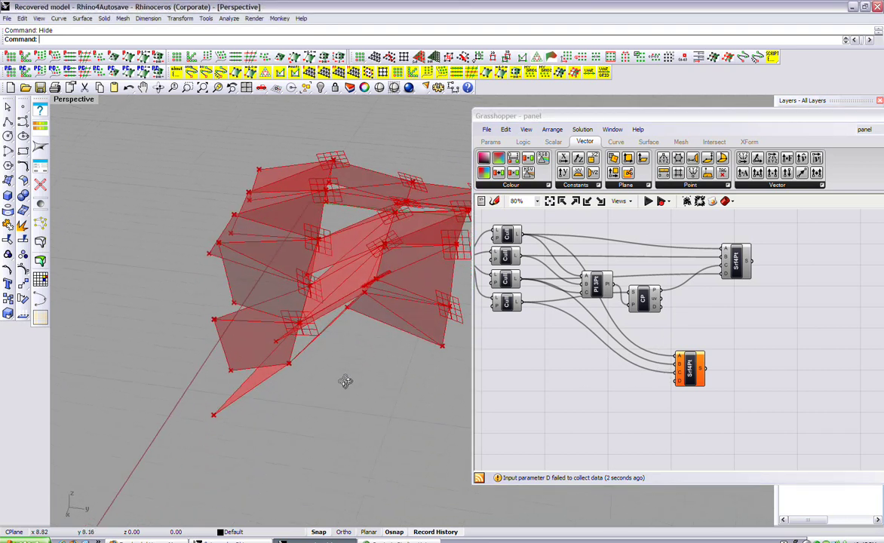
right_drag(351, 365, 254, 396)
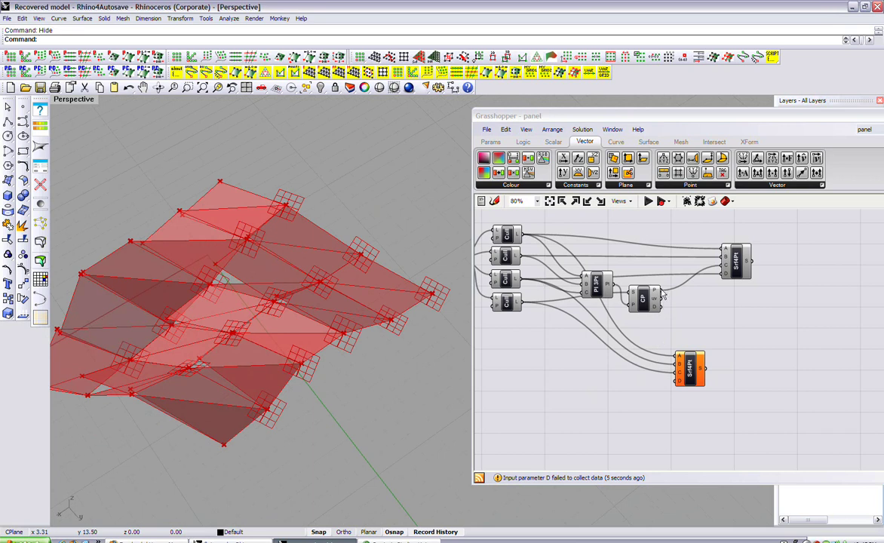
drag(662, 296, 676, 381)
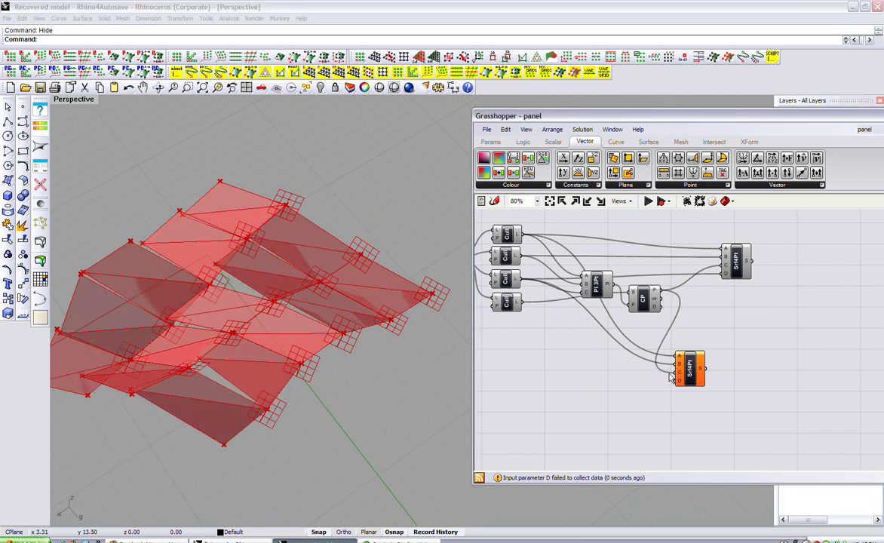
Wire another Cull output into the copy's corner inputs.
right_drag(38, 487, 368, 356)
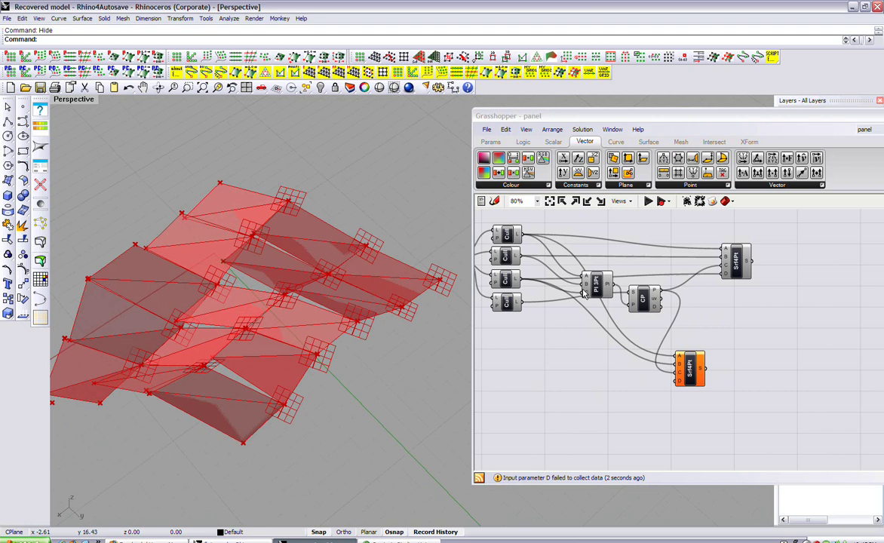
click(507, 237)
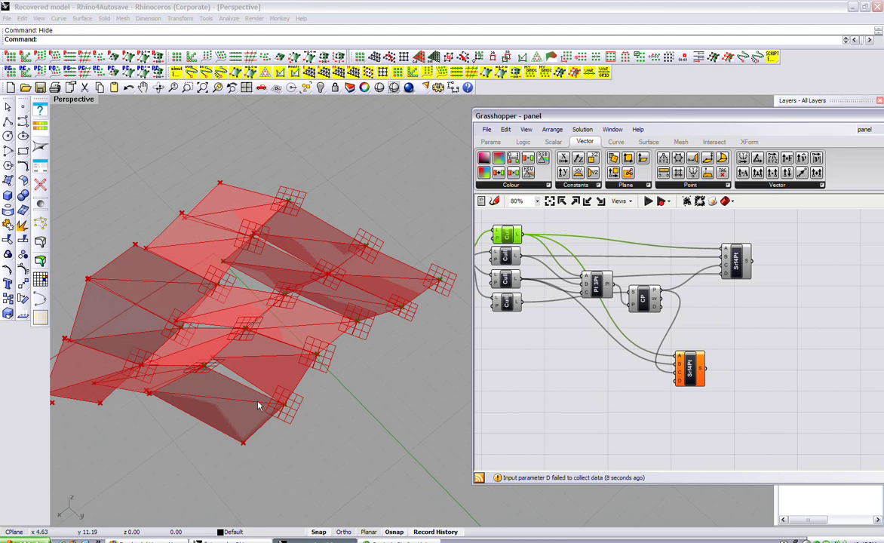
right_drag(258, 406, 263, 401)
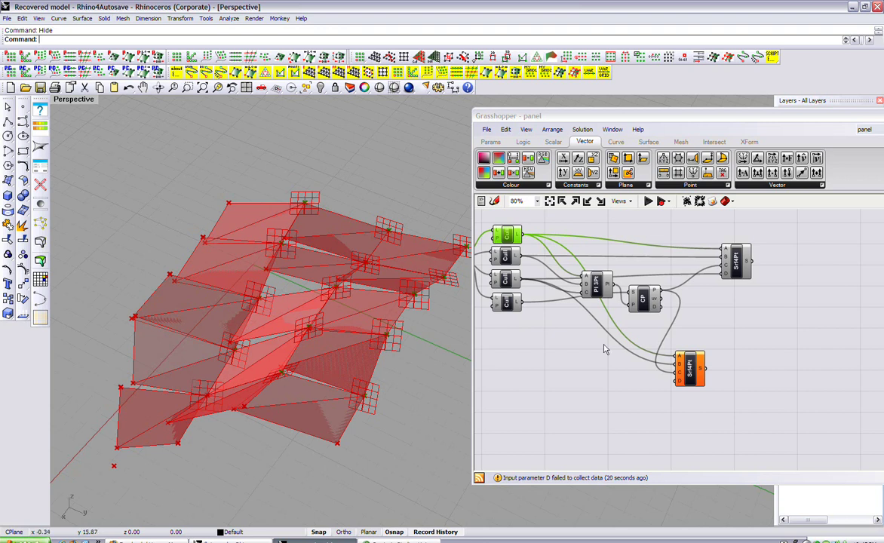
drag(521, 279, 677, 374)
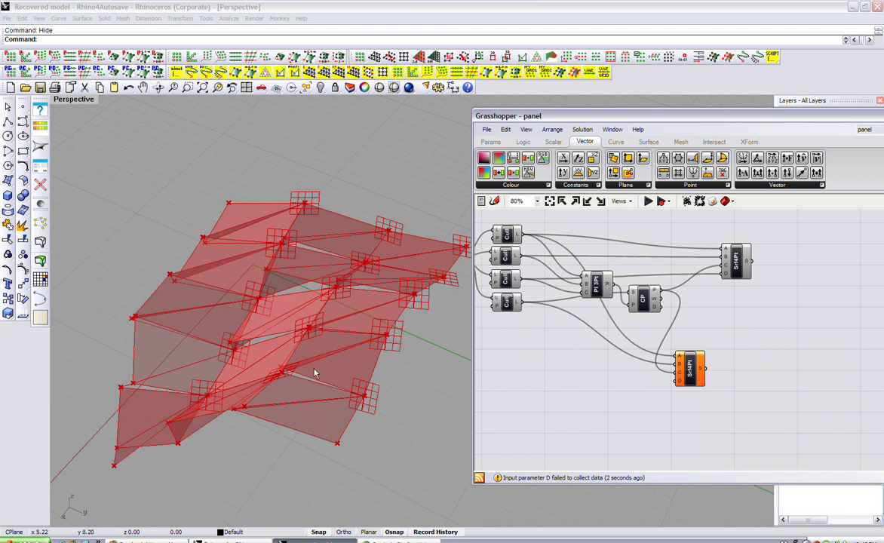
Connect the third culled points to input D and the CP points to the remaining inputs.
click(512, 283)
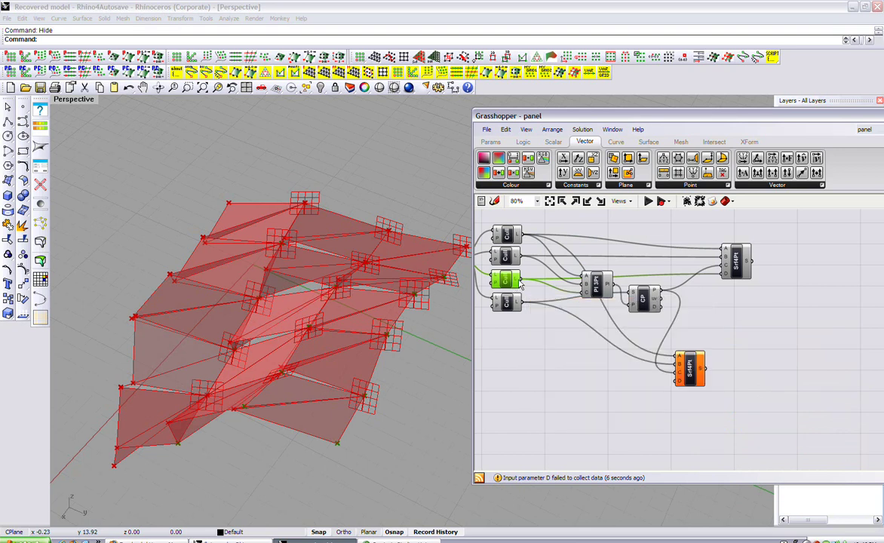
drag(515, 284, 670, 379)
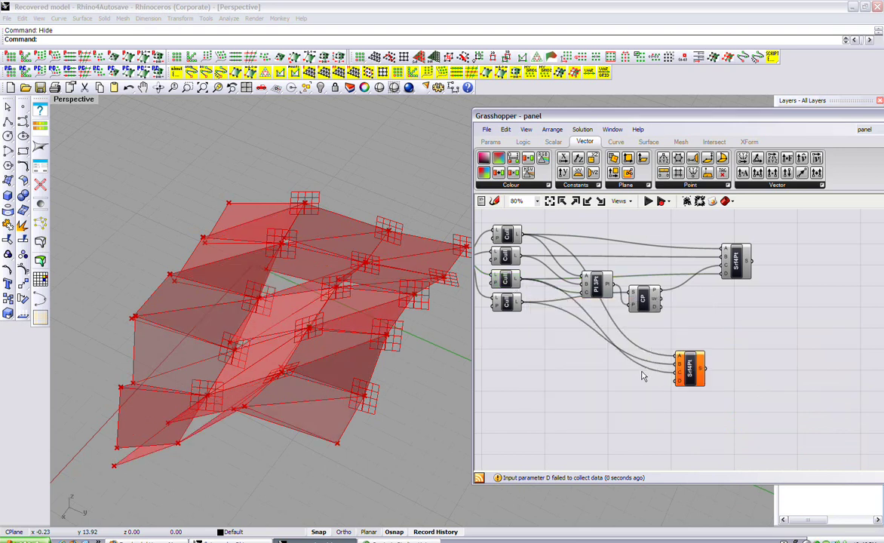
mouse_move(312, 370)
right_down()
mouse_move(284, 332)
mouse_move(302, 369)
right_up()
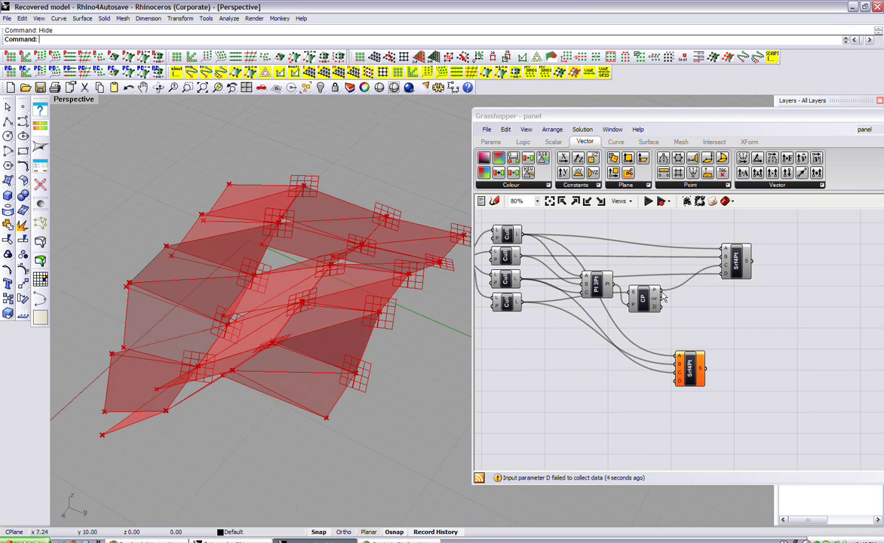
drag(661, 299, 675, 362)
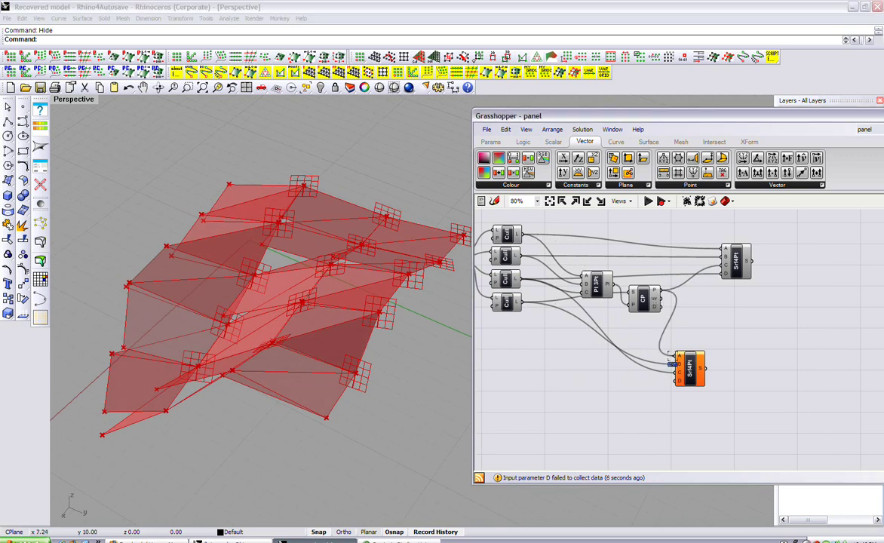
mouse_move(399, 326)
right_down()
mouse_move(414, 315)
mouse_move(420, 292)
mouse_move(379, 377)
mouse_move(316, 365)
mouse_move(369, 329)
mouse_move(346, 349)
mouse_move(366, 358)
right_up()
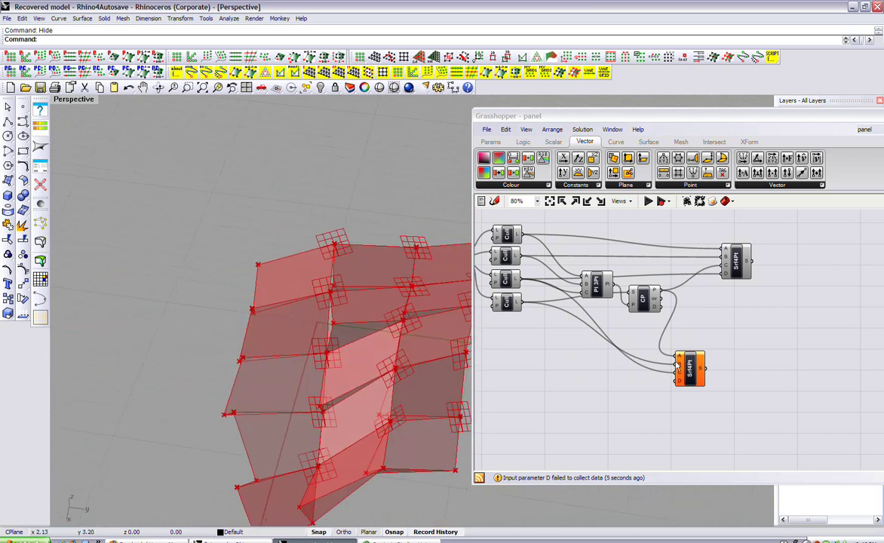
Duplicate the second Srf4Pt component to make a third four-point surface.
click(695, 364)
alt+drag(694, 365, 685, 407)
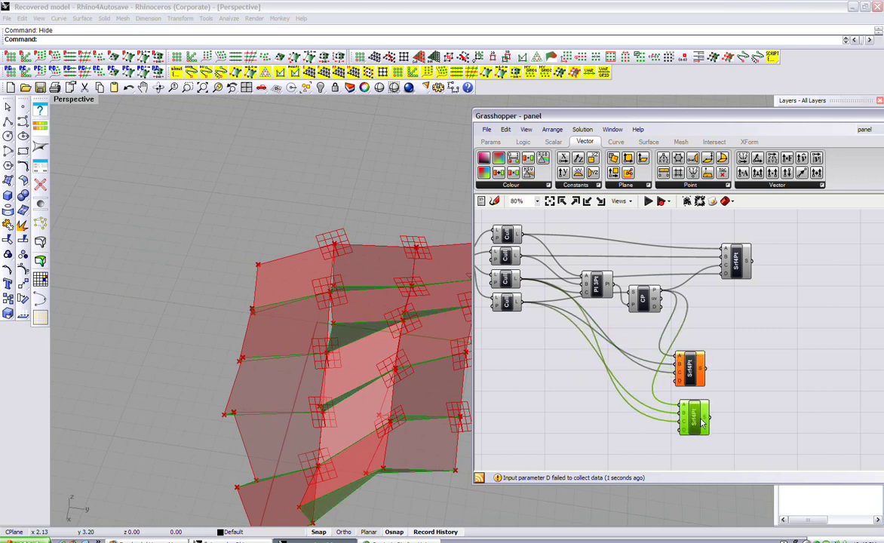
right_click(686, 407)
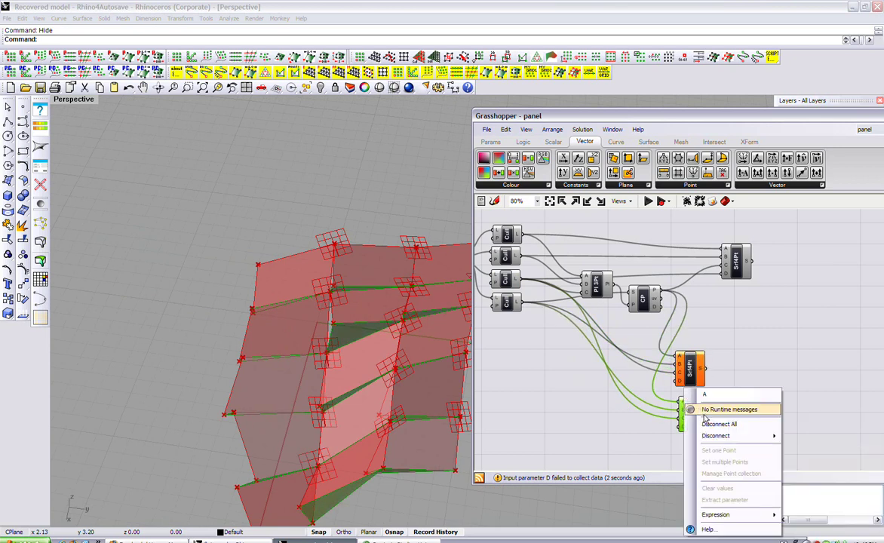
click(517, 385)
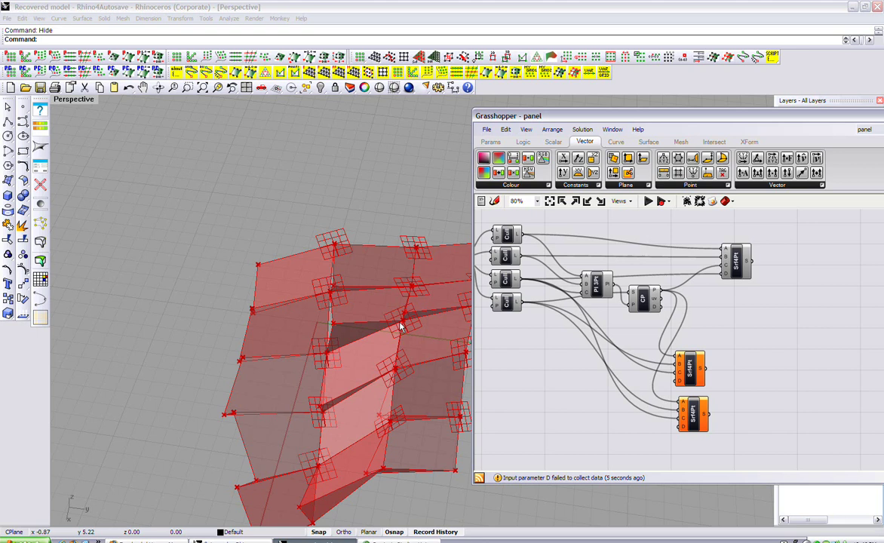
Plug the third culled points into the new copy and orbit to check the panels.
click(514, 280)
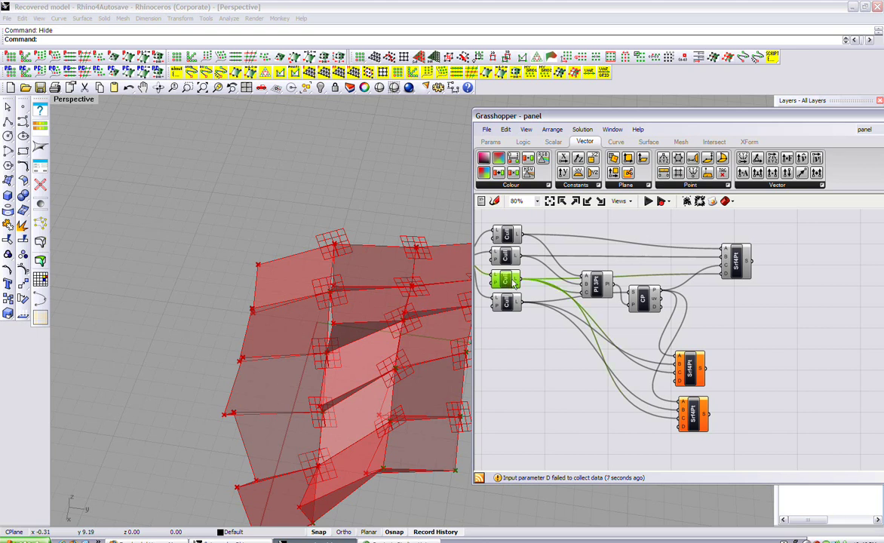
right_drag(419, 398, 453, 332)
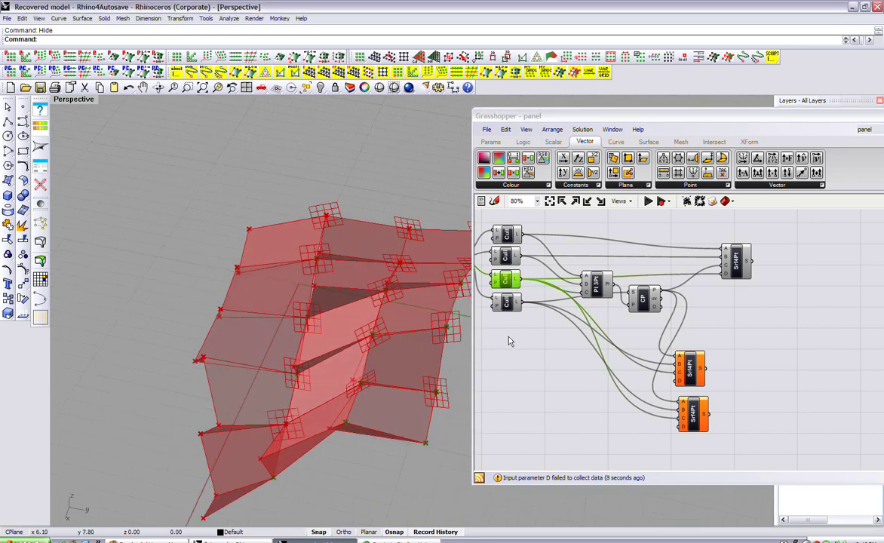
drag(661, 411, 683, 423)
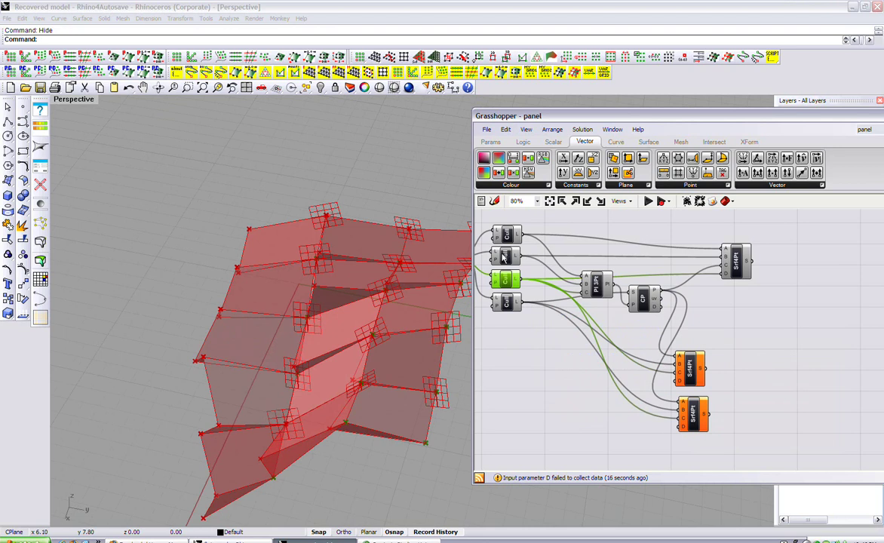
click(529, 266)
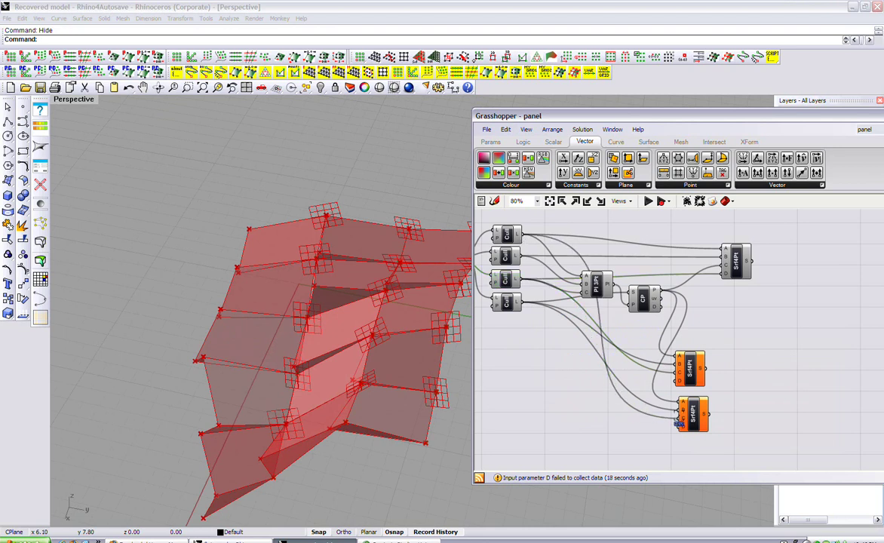
mouse_move(464, 377)
right_down()
mouse_move(403, 385)
mouse_move(369, 352)
right_up()
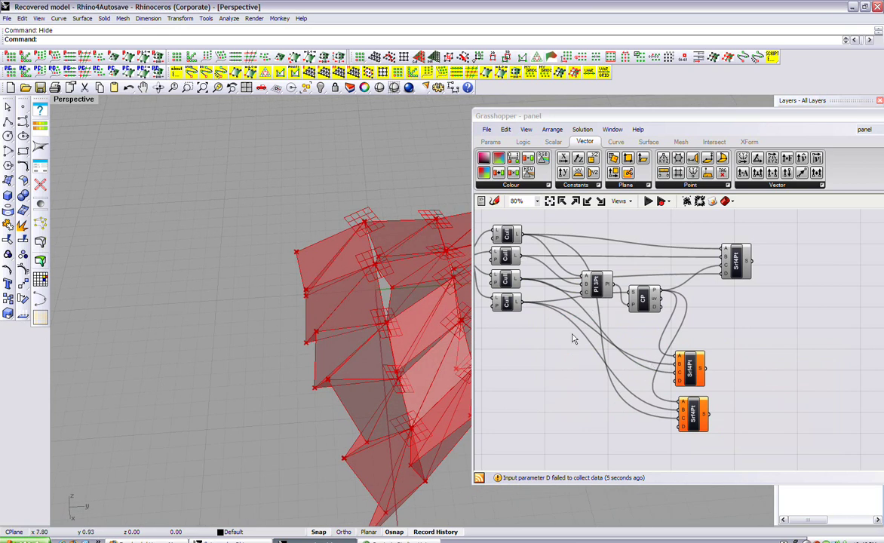
click(692, 410)
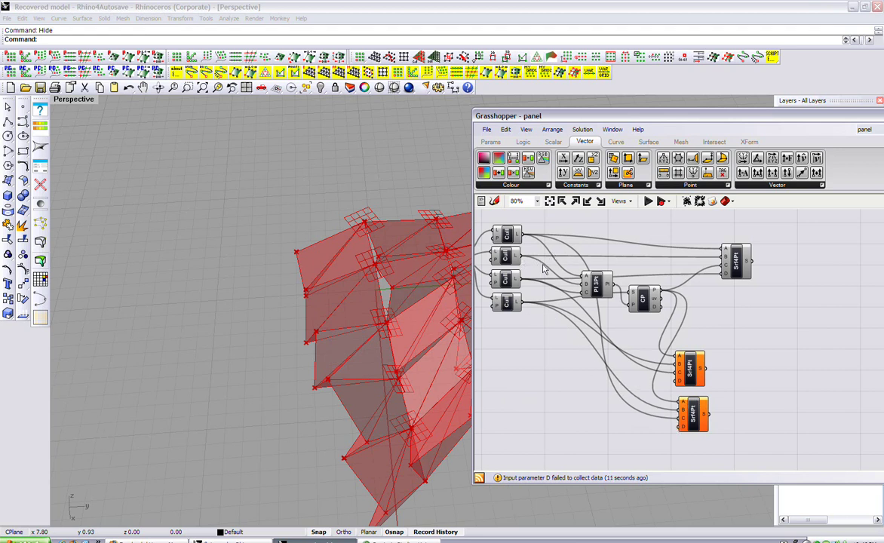
mouse_move(430, 396)
right_down()
mouse_move(302, 368)
mouse_move(355, 351)
mouse_move(301, 406)
mouse_move(296, 346)
mouse_move(332, 391)
right_up()
Drag the first grid-density slider to 12 and orbit to view the denser strips.
mouse_move(569, 347)
right_down()
mouse_move(634, 343)
mouse_move(759, 435)
right_up()
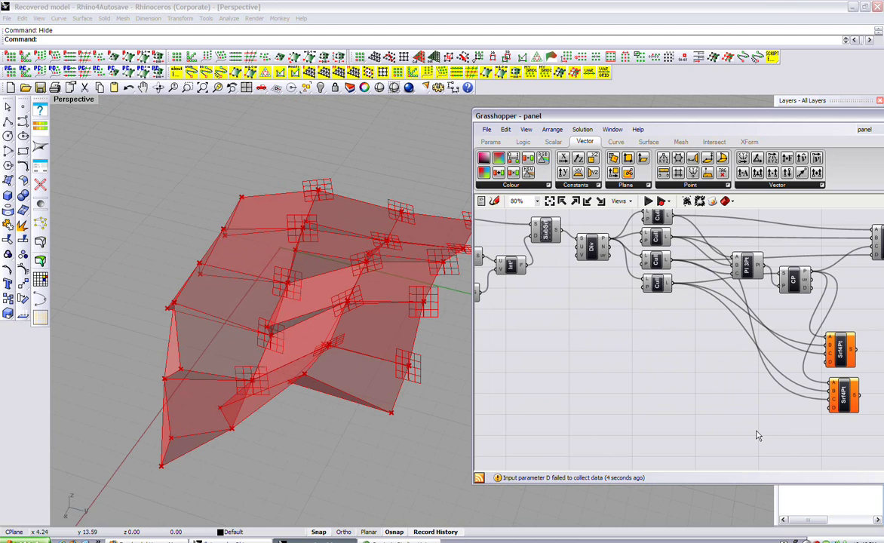
scroll(685, 336, down, 2)
scroll(584, 350, up, 3)
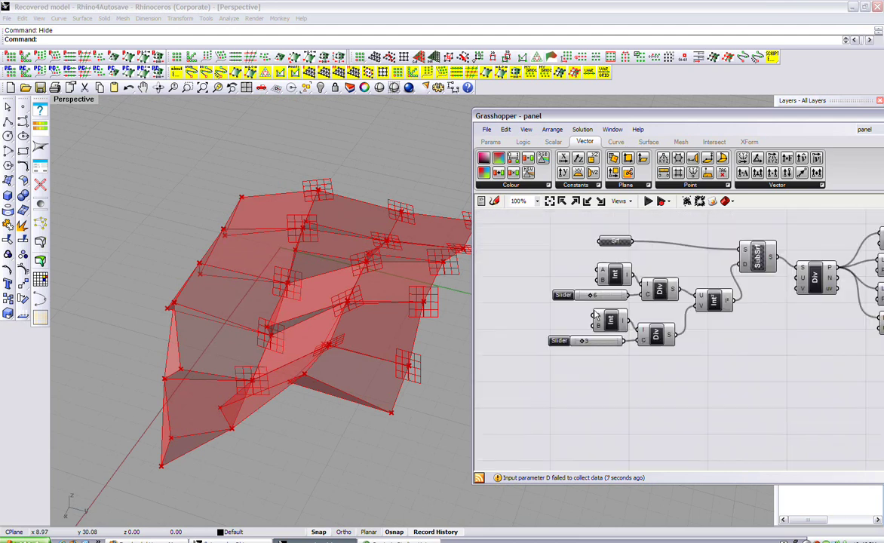
drag(590, 294, 611, 295)
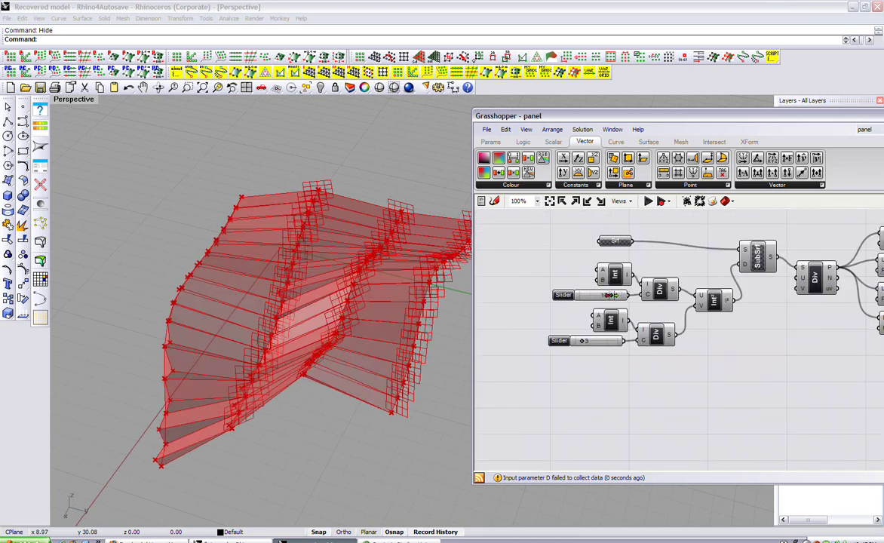
mouse_move(315, 330)
right_down()
mouse_move(316, 394)
mouse_move(255, 335)
mouse_move(296, 356)
right_up()
middle_click(273, 318)
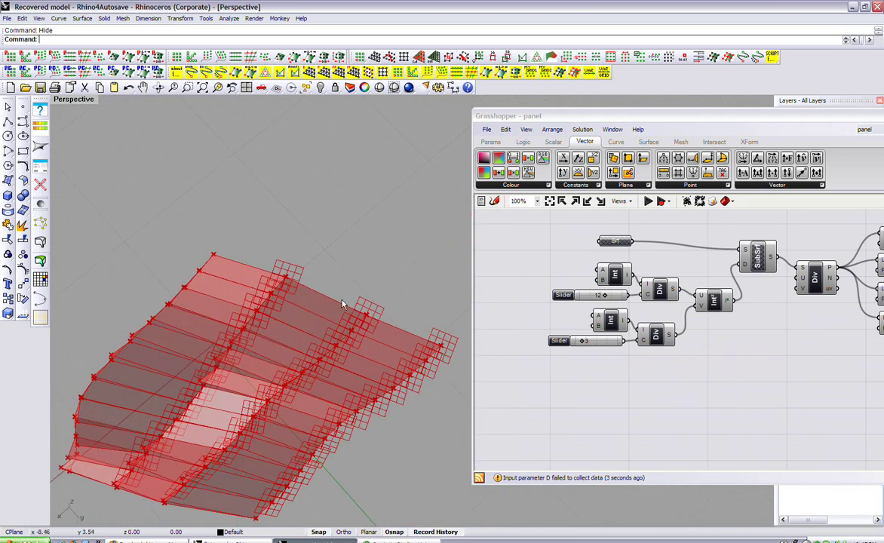
middle_click(275, 329)
Collapse Grasshopper to inspect the panels from several angles, then expand it again.
double_click(677, 113)
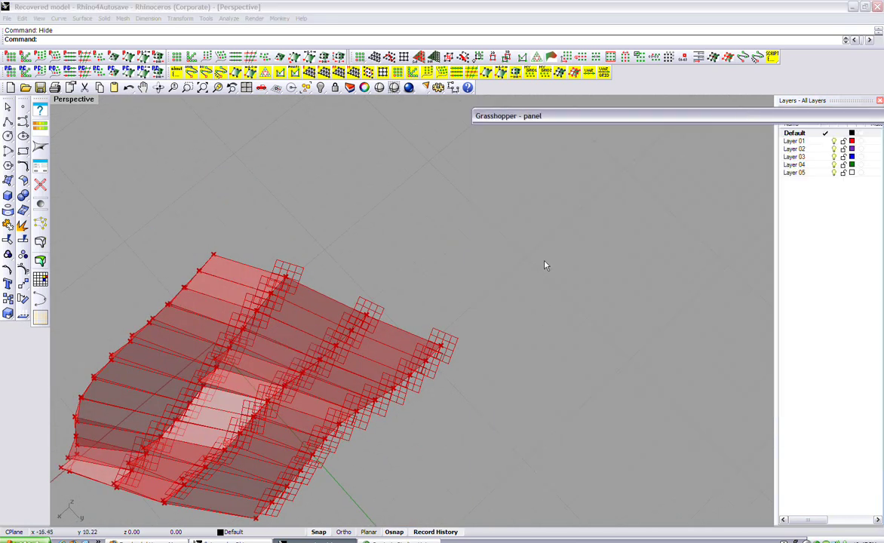
mouse_move(545, 263)
right_down()
mouse_move(577, 211)
mouse_move(532, 315)
right_up()
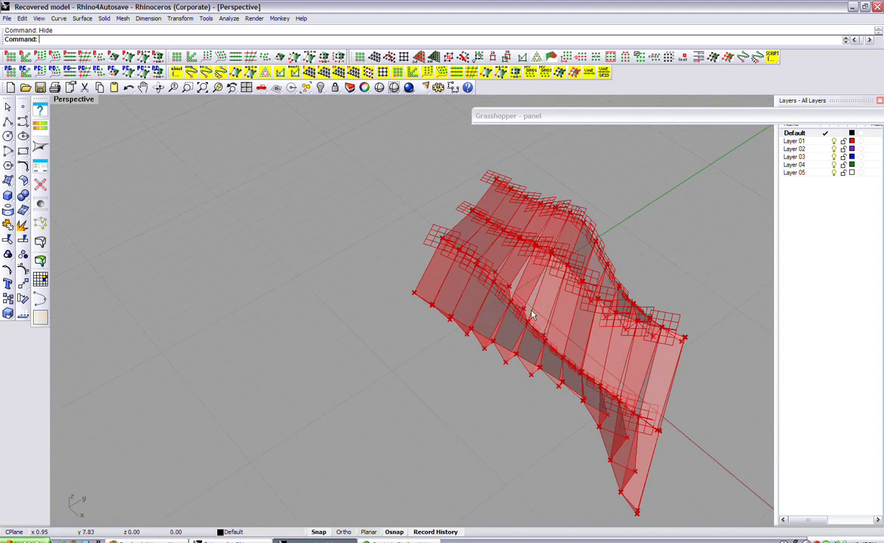
scroll(543, 317, up, 3)
scroll(596, 326, up, 3)
scroll(551, 294, up, 2)
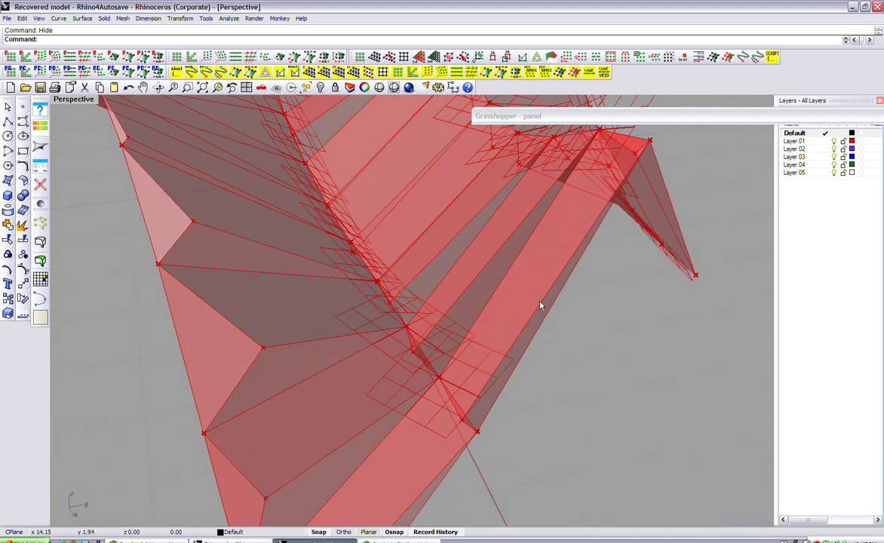
mouse_move(404, 321)
right_down()
mouse_move(529, 345)
mouse_move(571, 271)
right_up()
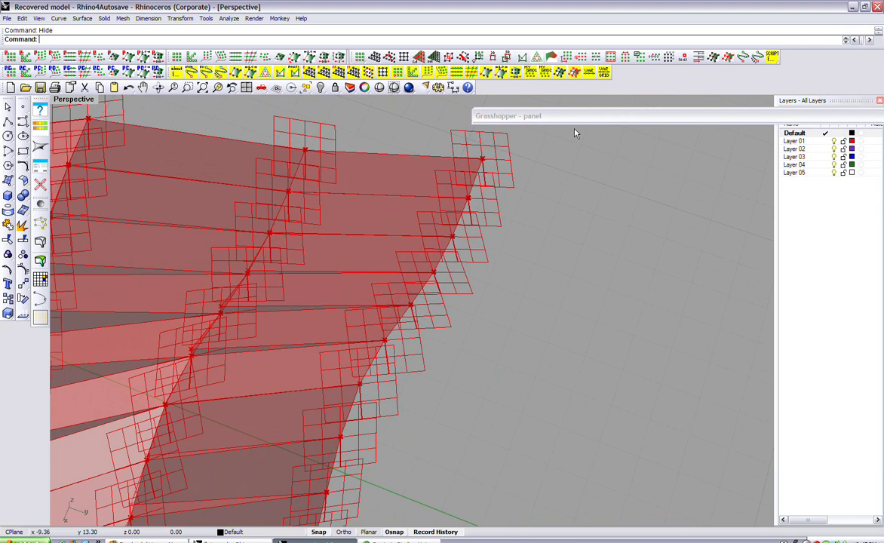
double_click(532, 116)
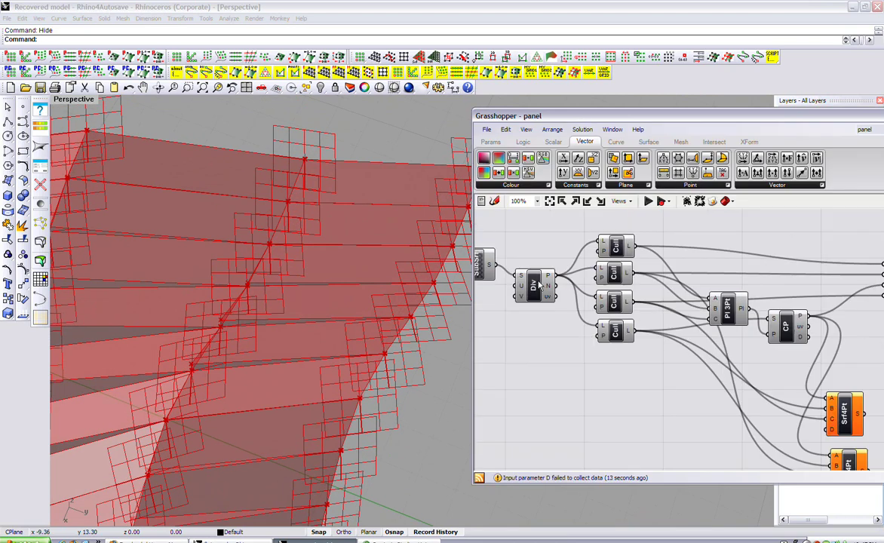
Turn off Preview on the Pl 3Pt plane component to hide the plane grids.
mouse_move(541, 285)
right_down()
mouse_move(600, 379)
mouse_move(725, 414)
mouse_move(547, 349)
mouse_move(664, 397)
right_up()
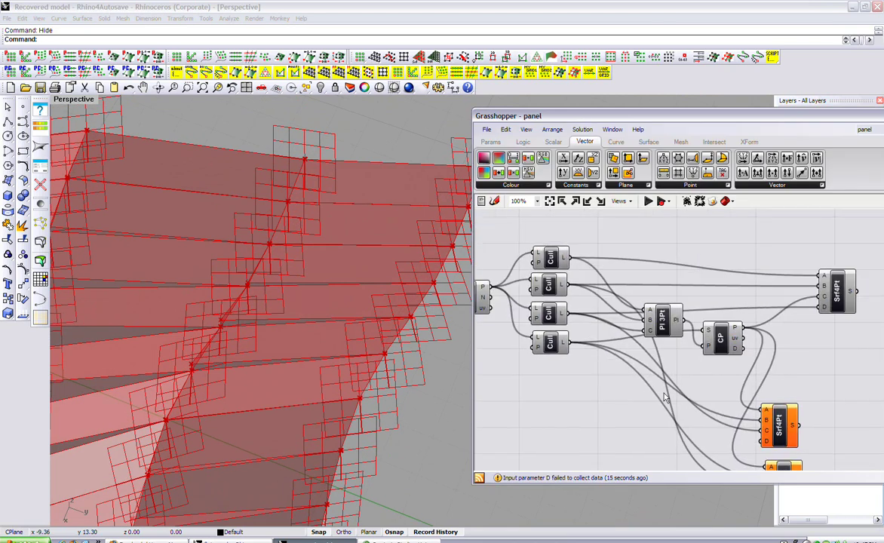
click(663, 317)
right_click(658, 314)
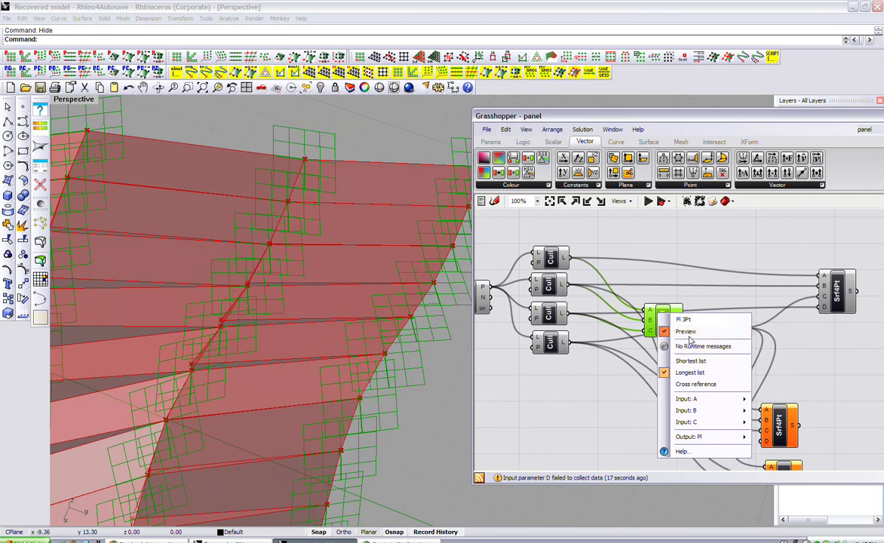
click(686, 332)
right_drag(277, 347, 257, 358)
scroll(337, 368, up, 3)
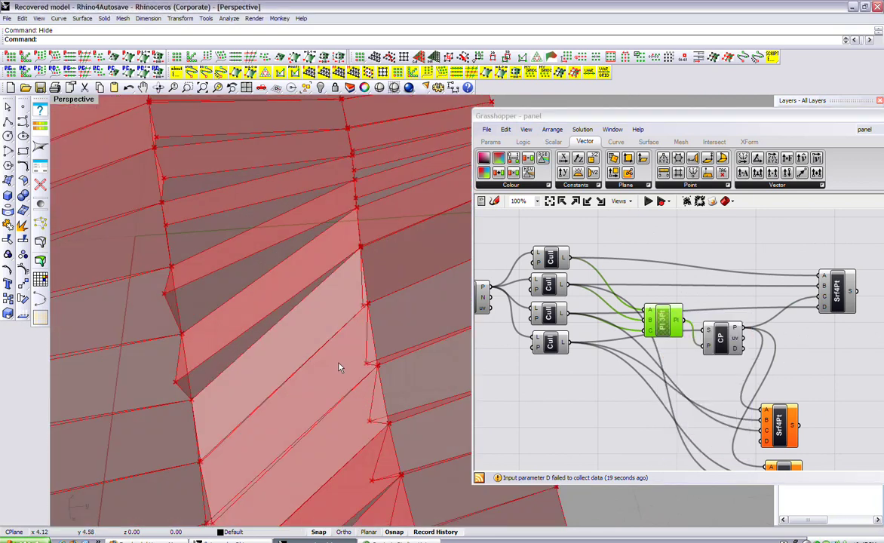
scroll(339, 368, down, 5)
mouse_move(339, 365)
right_down()
mouse_move(387, 381)
mouse_move(263, 408)
mouse_move(333, 385)
mouse_move(167, 396)
mouse_move(208, 410)
right_up()
Set the grid-density sliders to 8 and 16.
right_drag(538, 414, 762, 397)
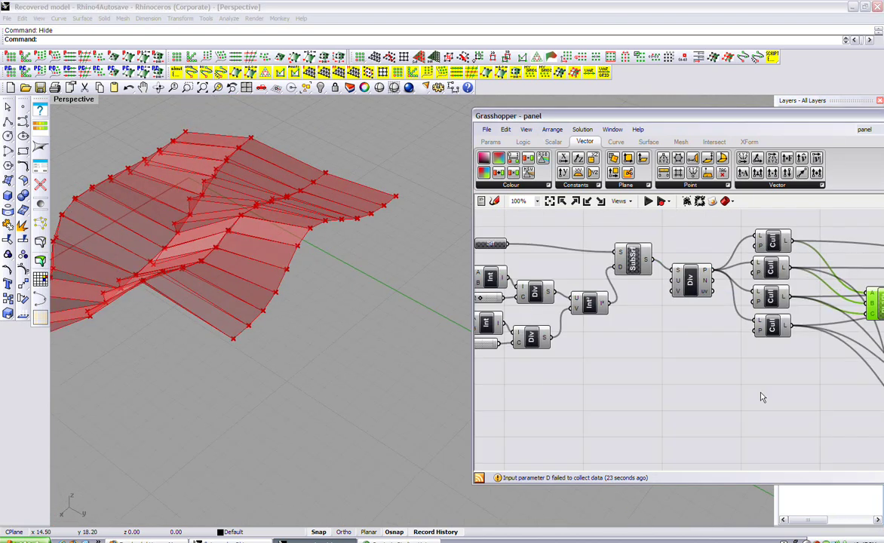
right_drag(516, 345, 709, 375)
drag(671, 330, 665, 331)
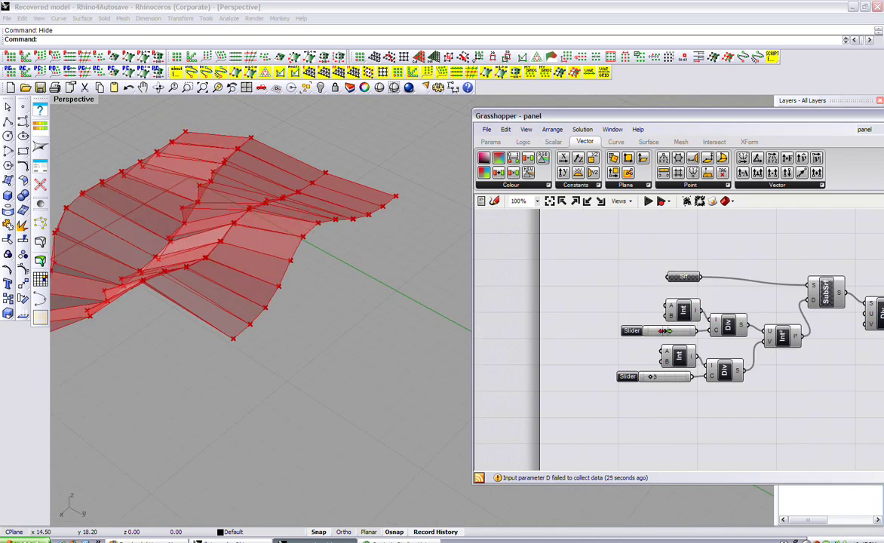
drag(651, 377, 678, 376)
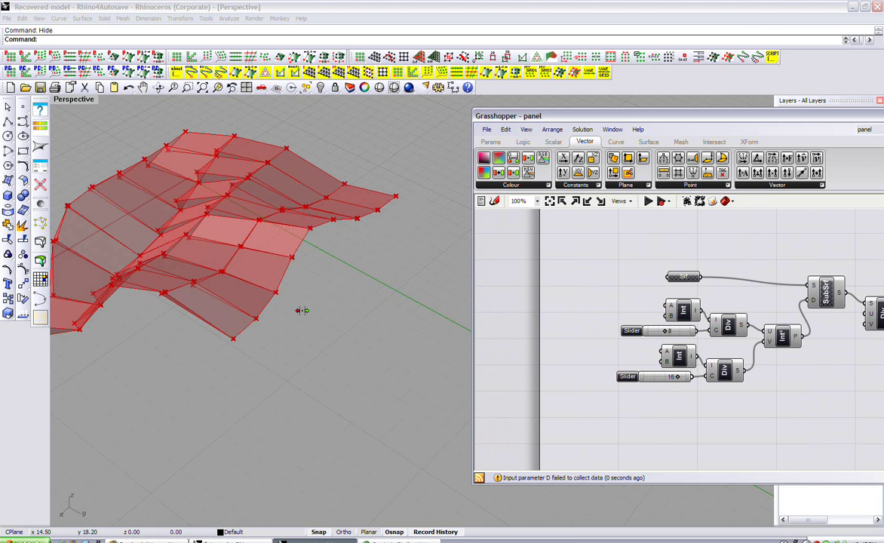
mouse_move(276, 284)
right_down()
mouse_move(336, 336)
mouse_move(310, 292)
right_up()
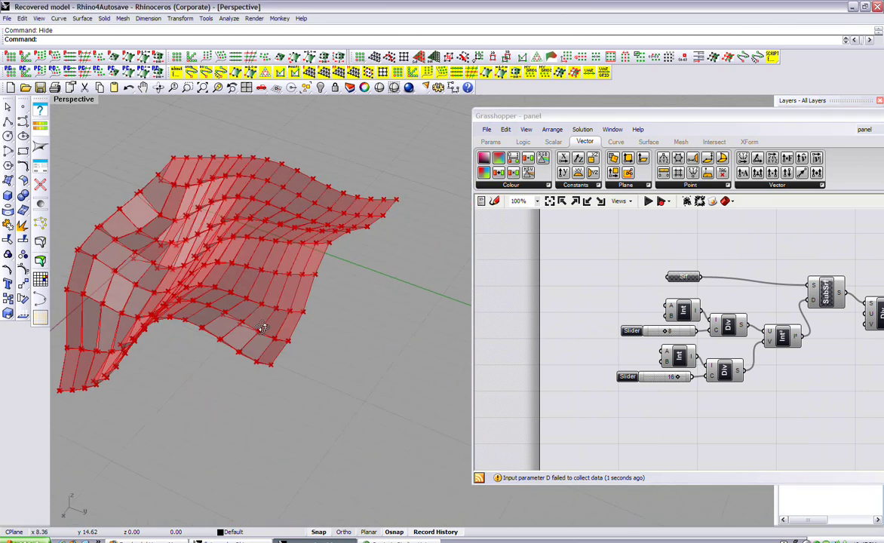